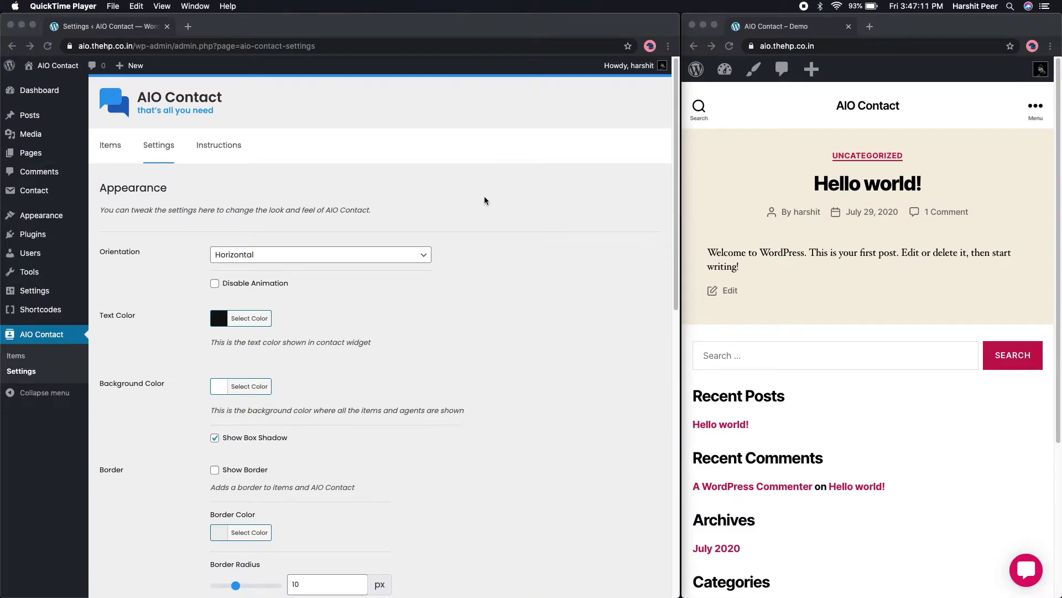
# Switch the widget orientation to Vertical, save, and check the stacked channel list on the demo site
pyautogui.click(249, 254)
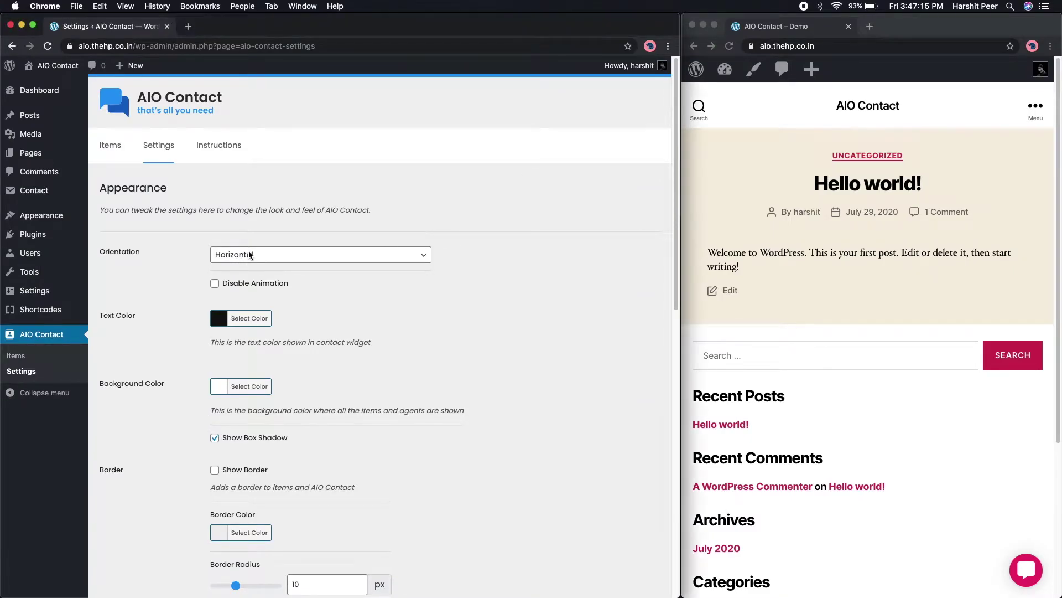
pyautogui.click(249, 255)
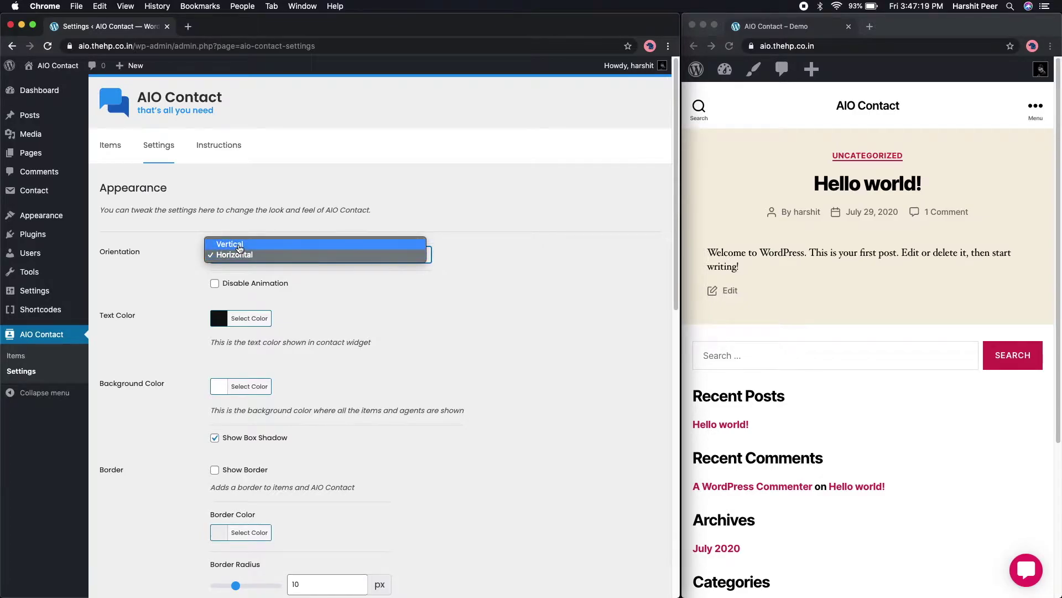
pyautogui.click(239, 246)
pyautogui.scroll(-15, 159, 376)
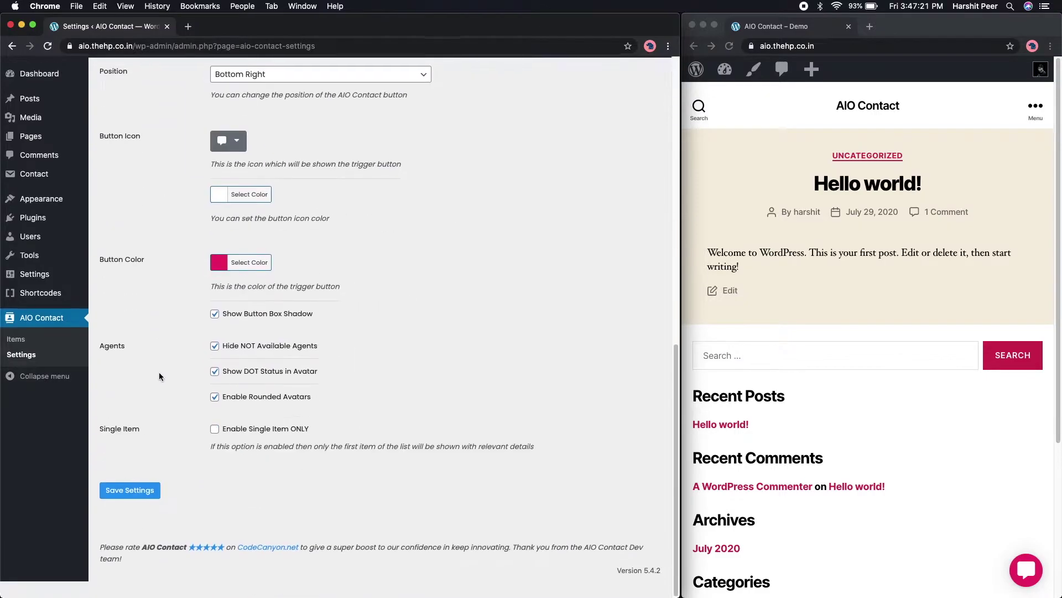
pyautogui.click(134, 507)
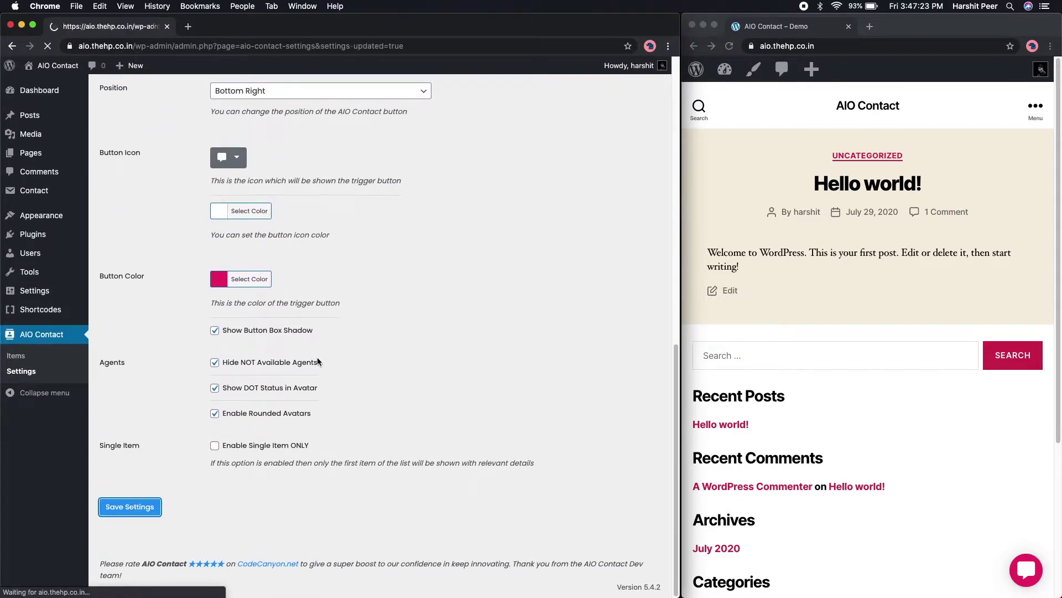
pyautogui.click(730, 47)
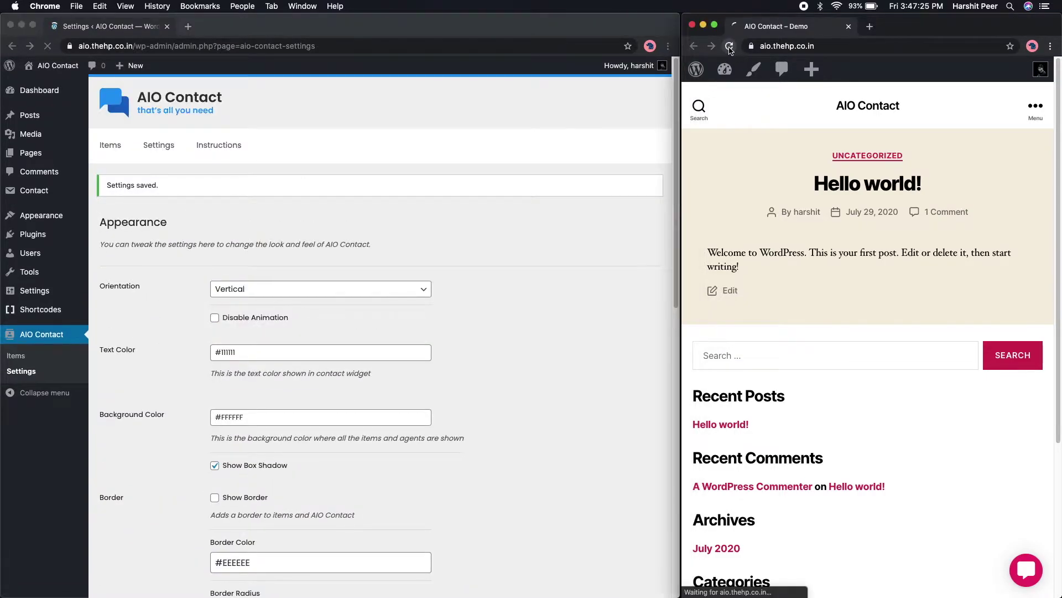
pyautogui.click(1025, 582)
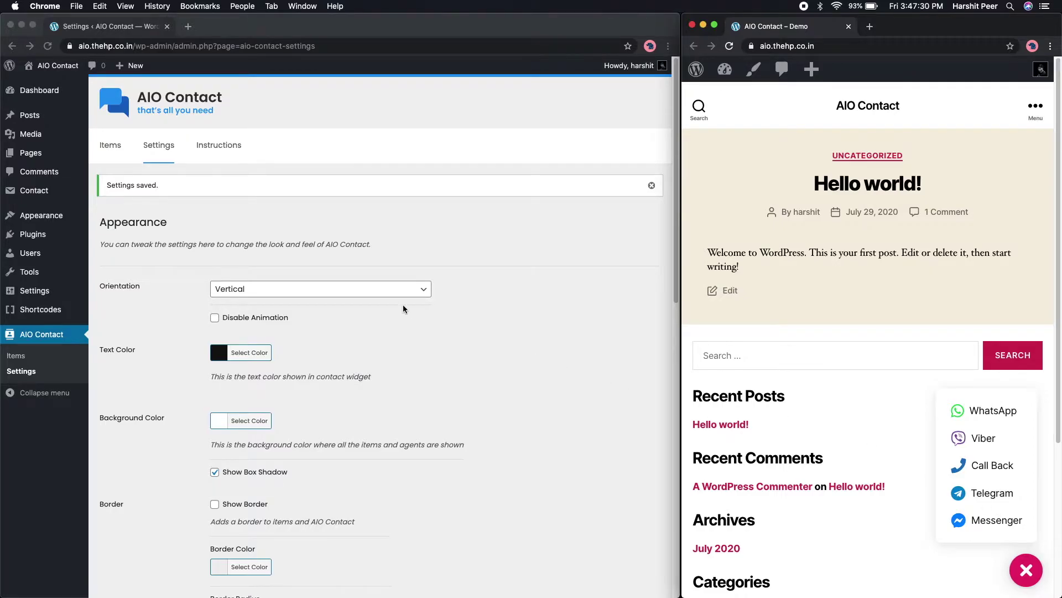
# Set the widget orientation back to Horizontal and save the settings
pyautogui.click(361, 292)
pyautogui.click(360, 293)
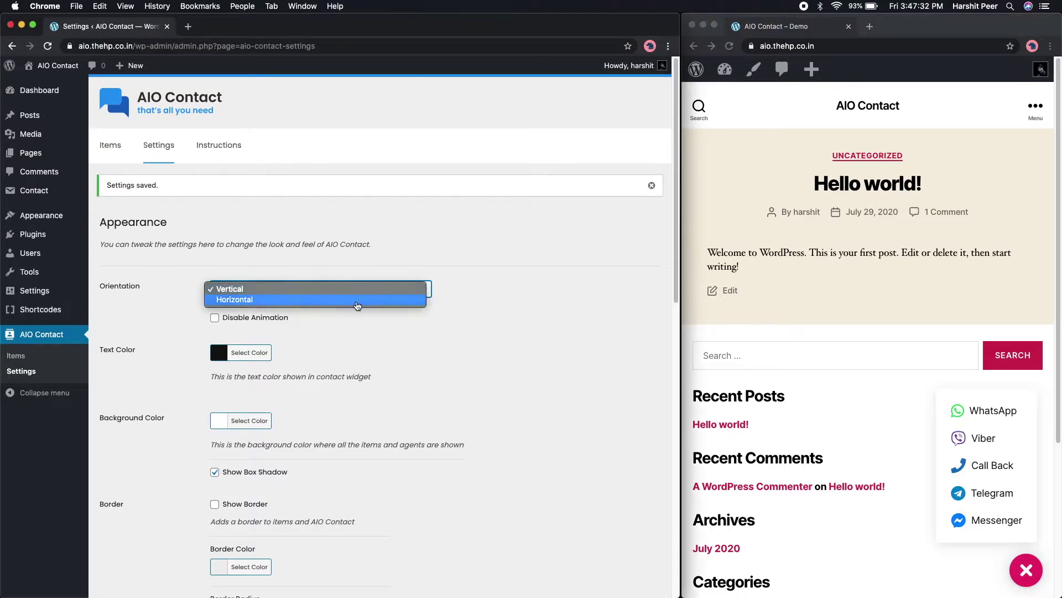
pyautogui.click(357, 301)
pyautogui.scroll(-15, 358, 303)
pyautogui.click(148, 508)
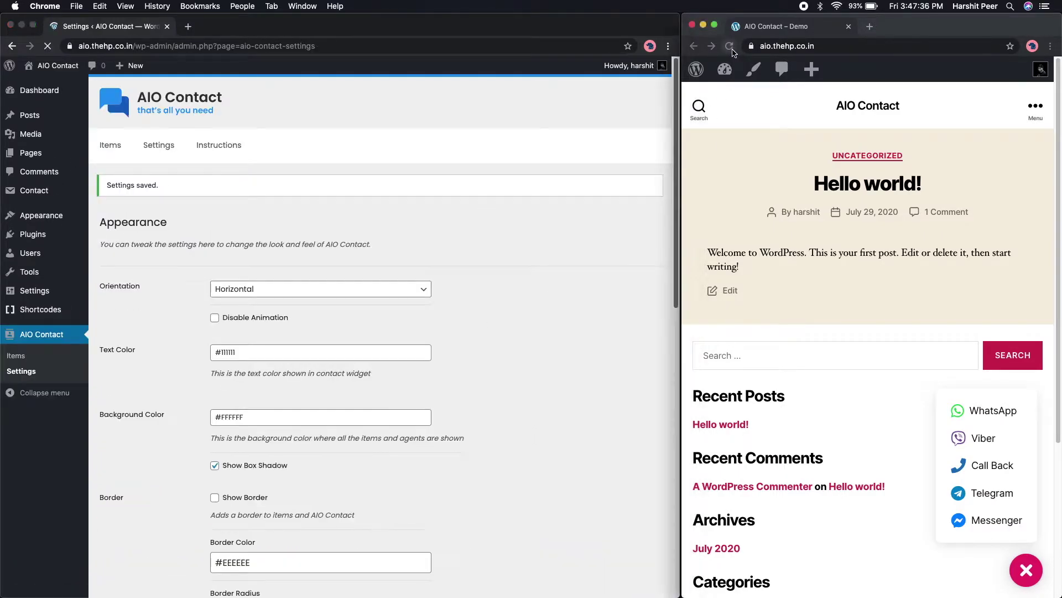
# Reload the demo site, open the widget's row of channels and try the Call Back form
pyautogui.click(737, 54)
pyautogui.click(729, 46)
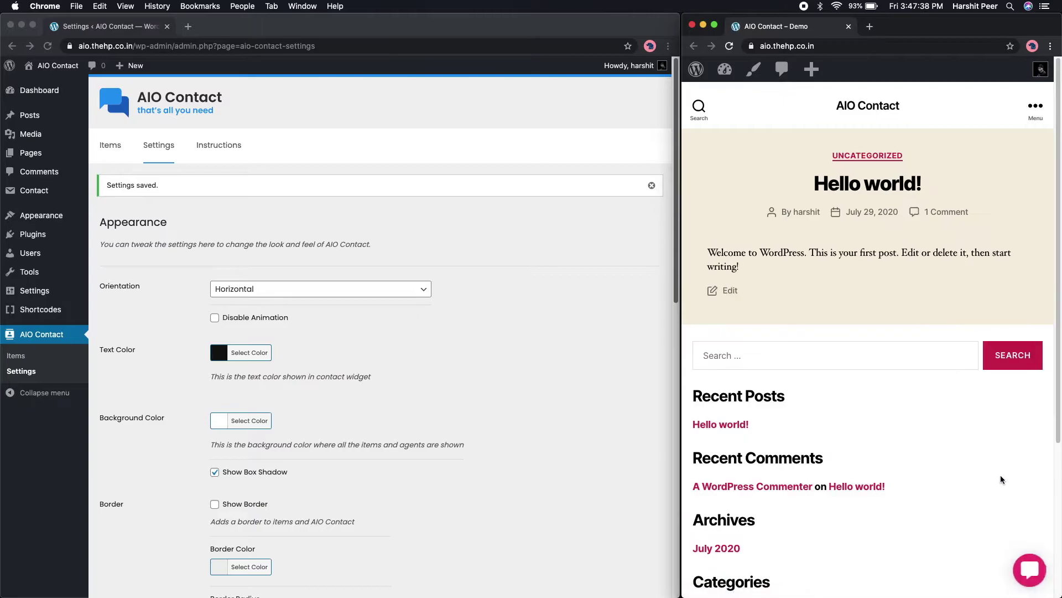
pyautogui.click(1027, 570)
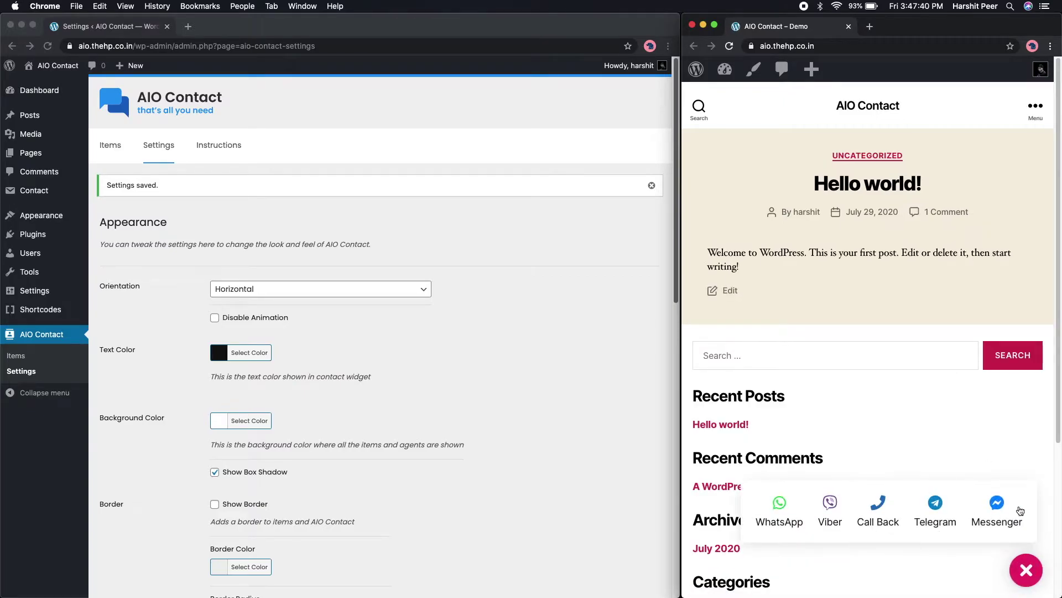
pyautogui.click(883, 523)
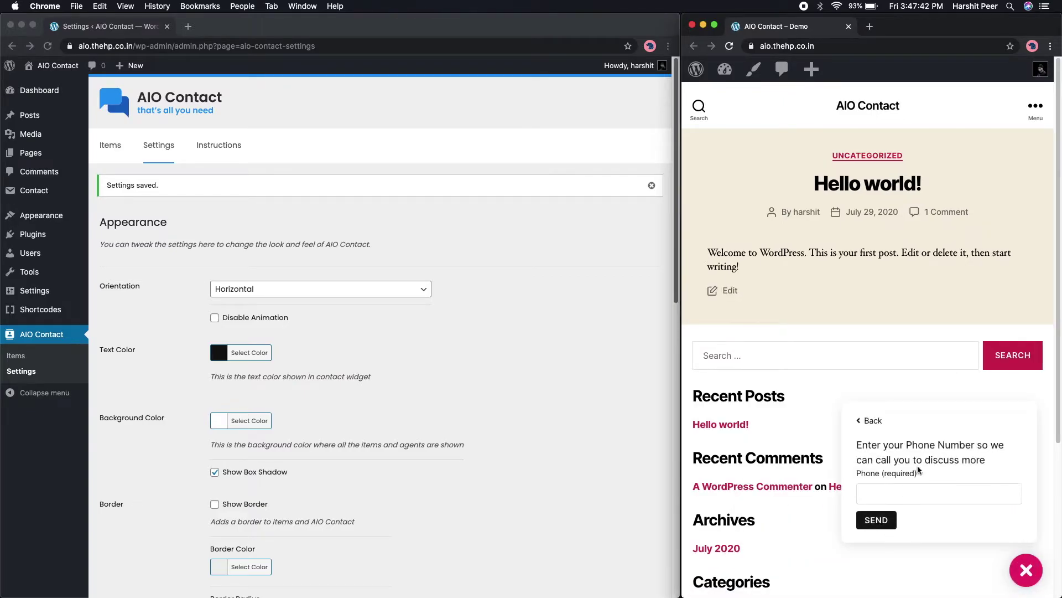
pyautogui.click(877, 422)
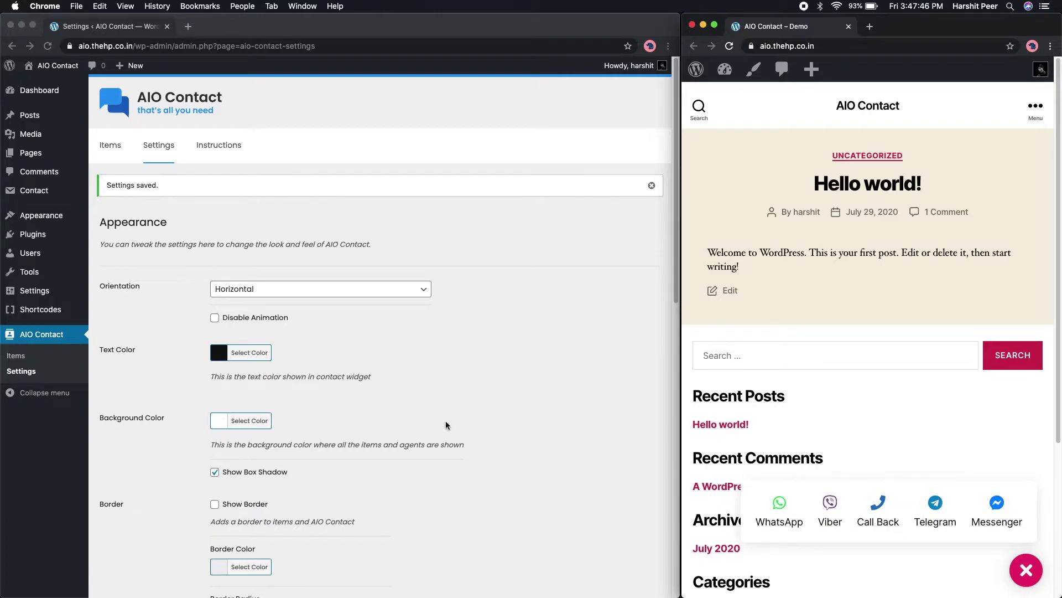
pyautogui.click(498, 413)
# Set the widget text colour to white and the background to #141414, then save
pyautogui.scroll(-3, 498, 414)
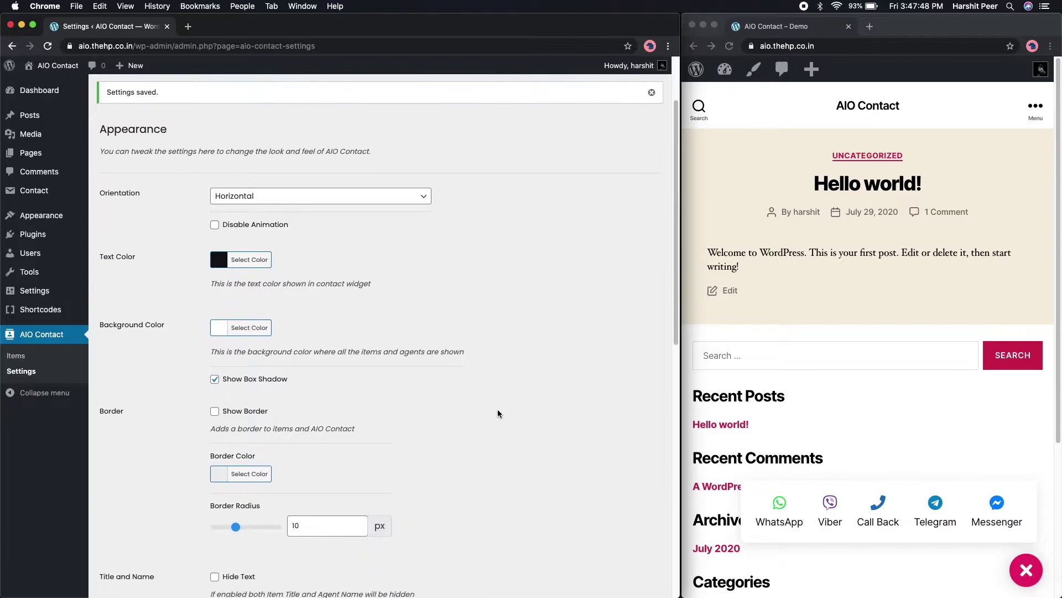
pyautogui.click(239, 268)
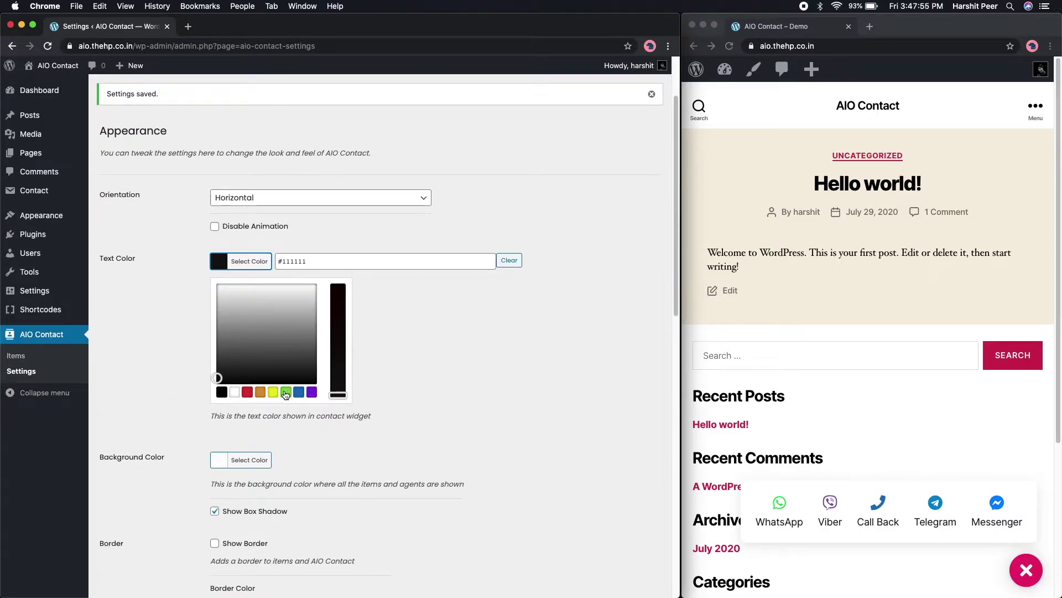
pyautogui.click(235, 392)
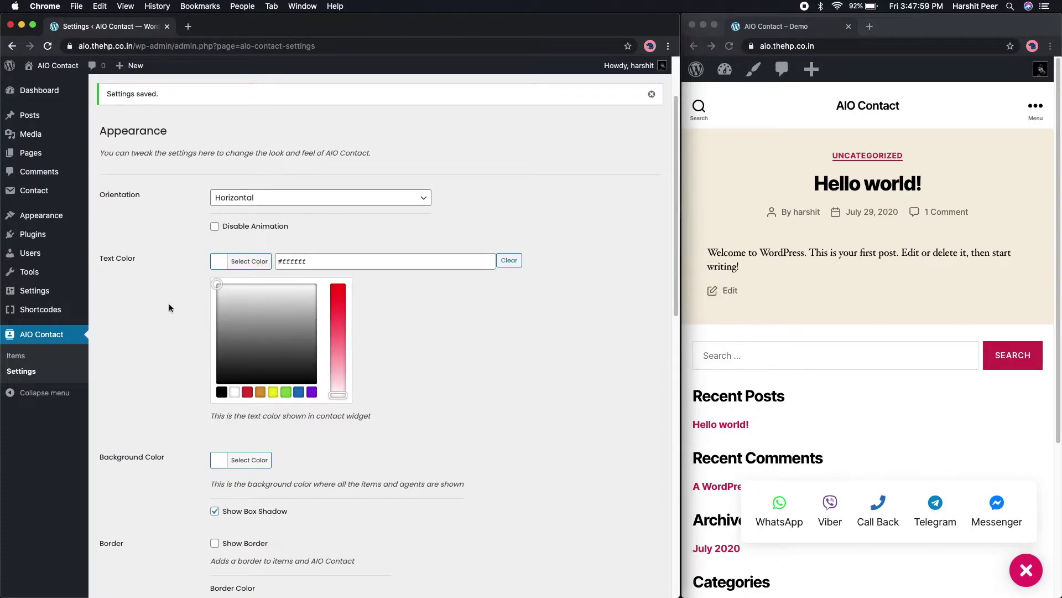
pyautogui.click(247, 463)
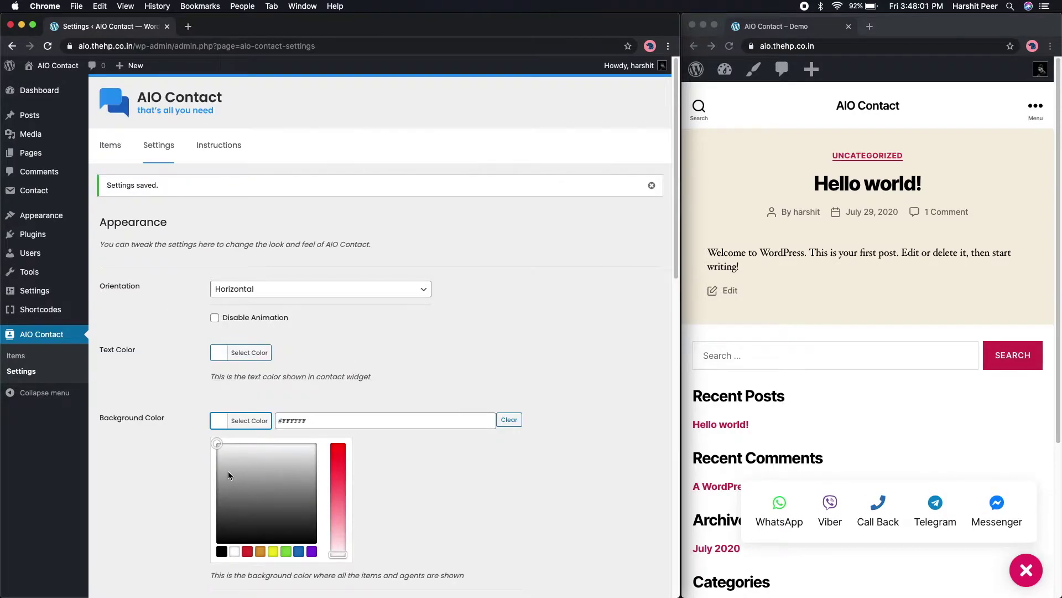
pyautogui.click(224, 552)
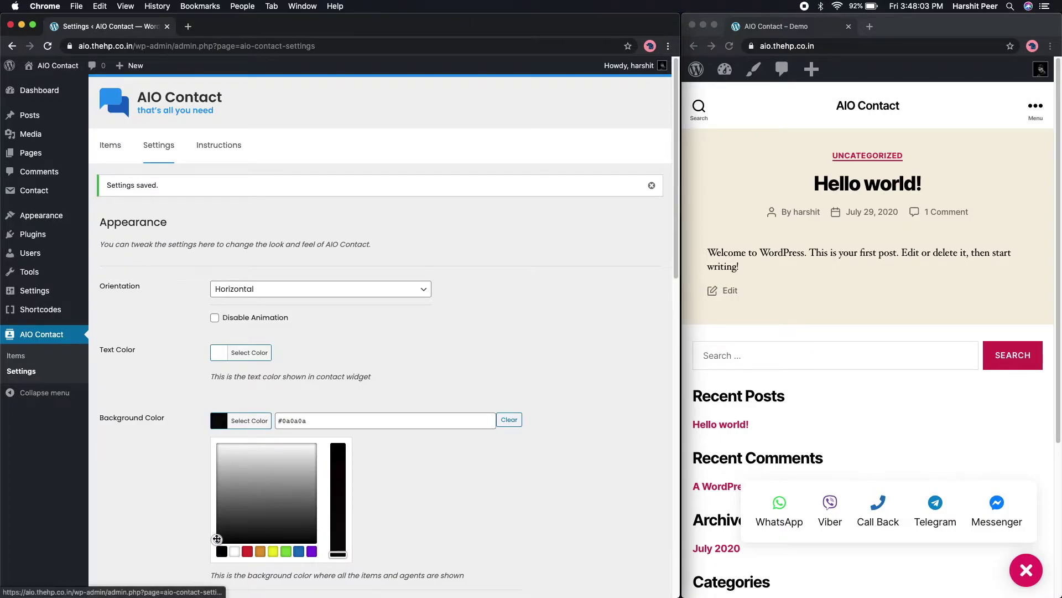
pyautogui.moveTo(216, 544); pyautogui.dragTo(214, 532)
pyautogui.click(173, 506)
pyautogui.scroll(-10, 174, 506)
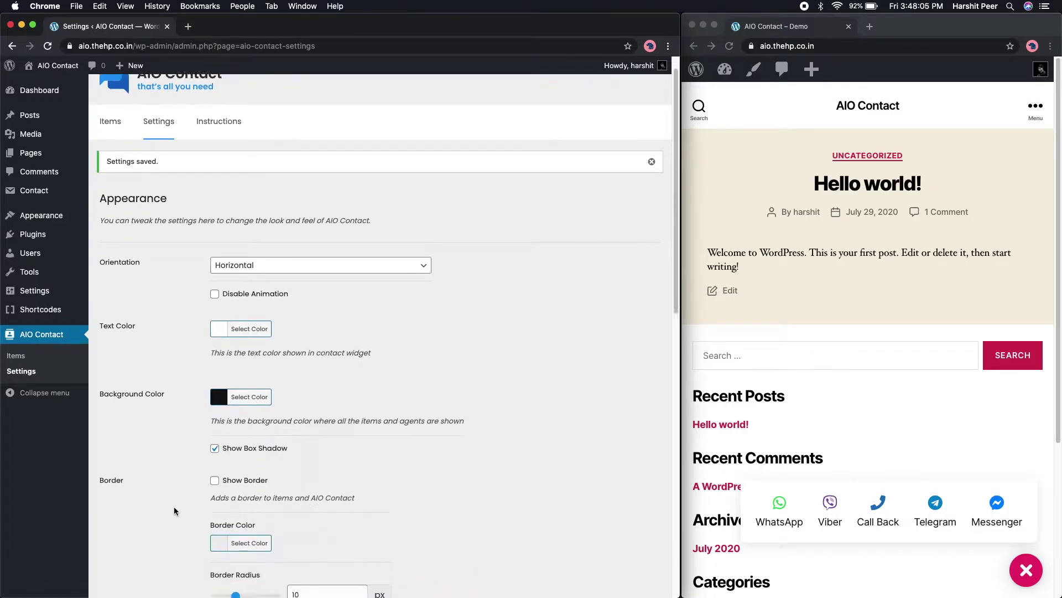
pyautogui.click(133, 506)
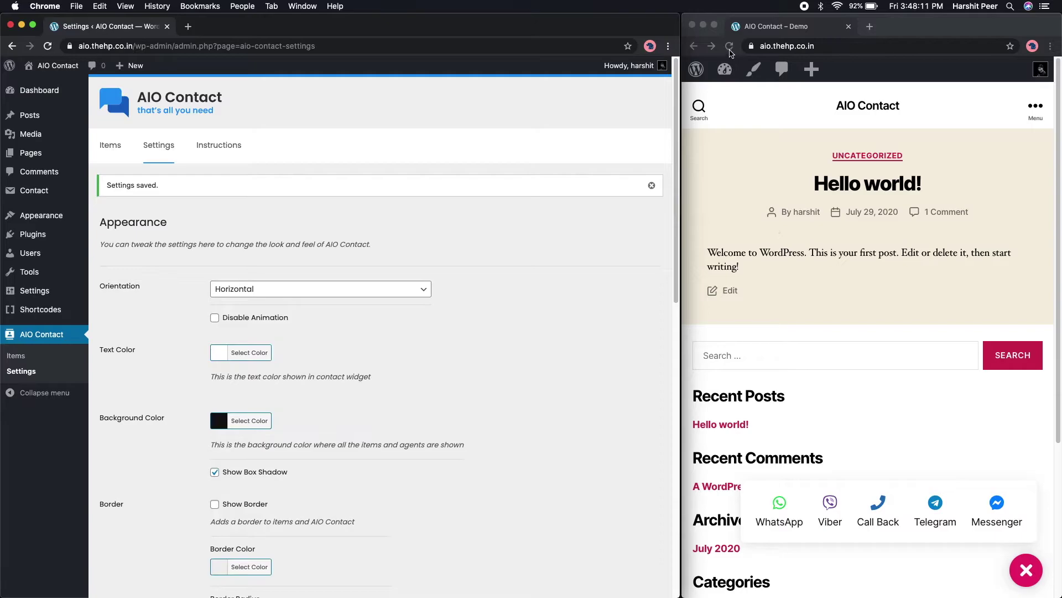
# Reload the demo site and preview the dark widget, including its Call Back form
pyautogui.click(751, 177)
pyautogui.press('super+r')
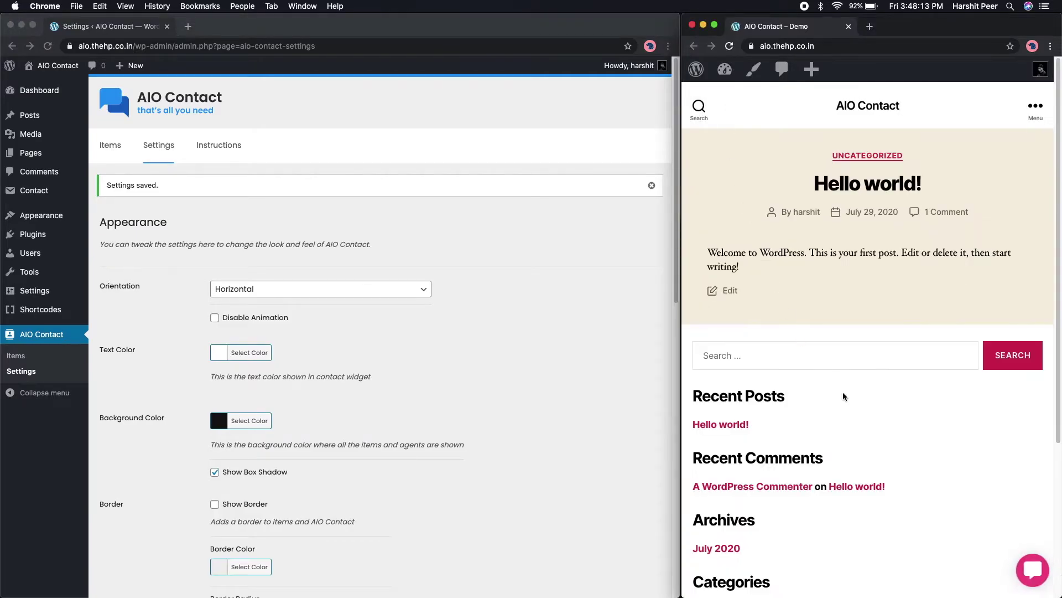
pyautogui.click(1028, 574)
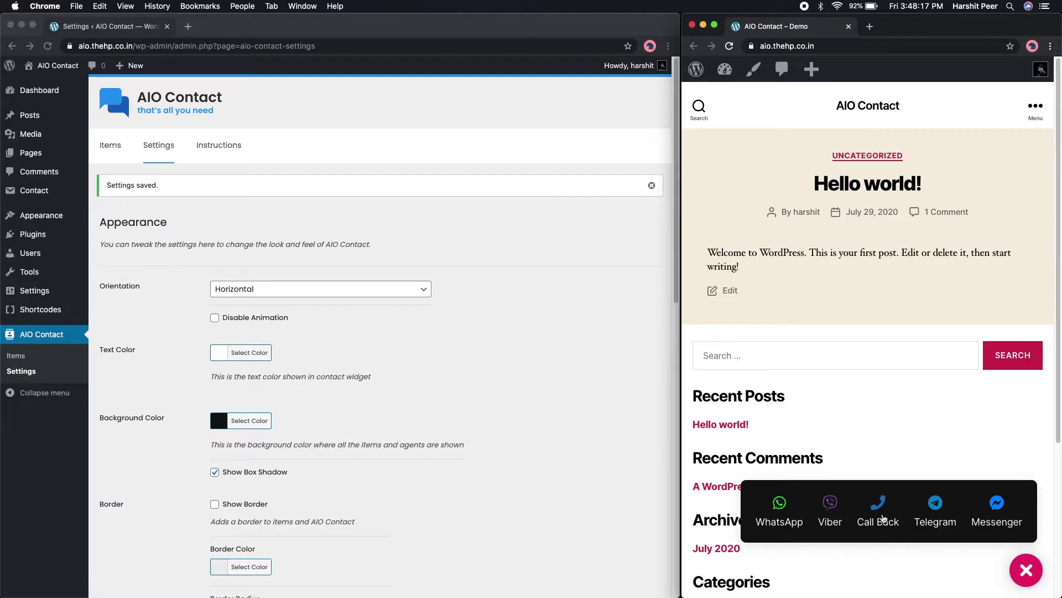
pyautogui.click(885, 524)
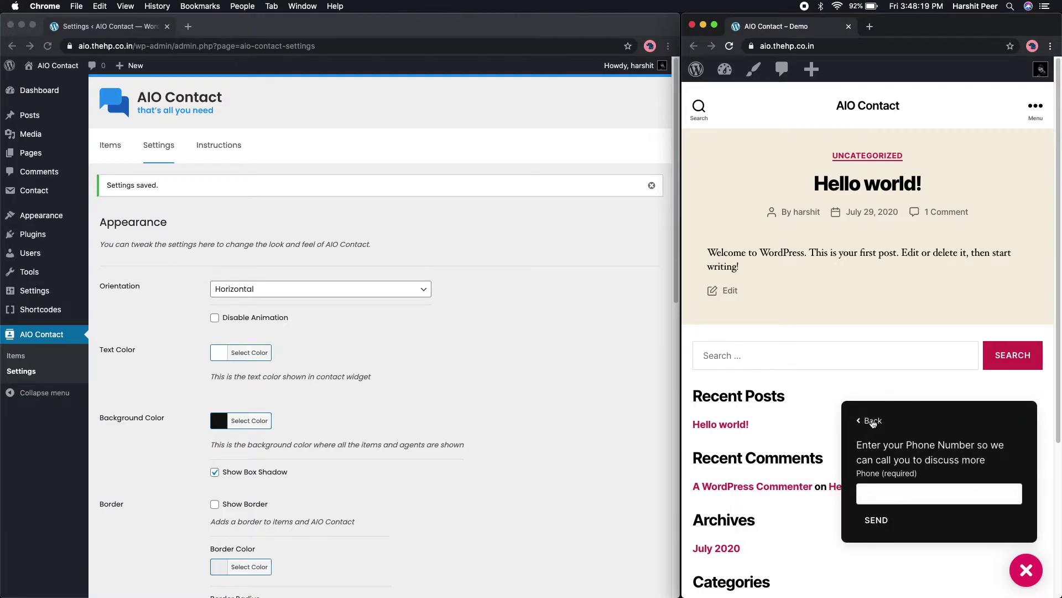
pyautogui.click(869, 422)
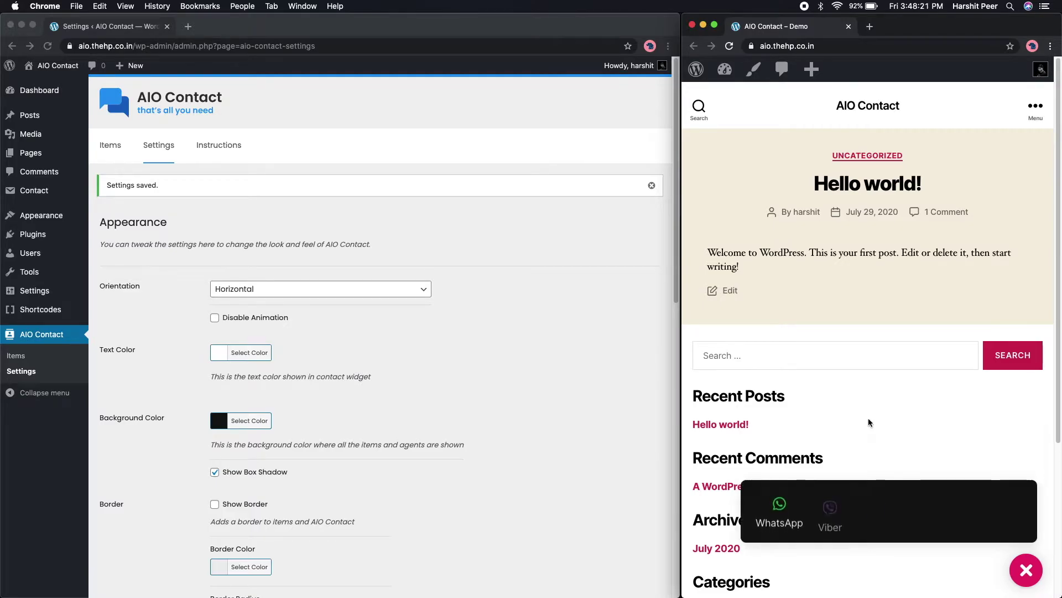
pyautogui.click(441, 398)
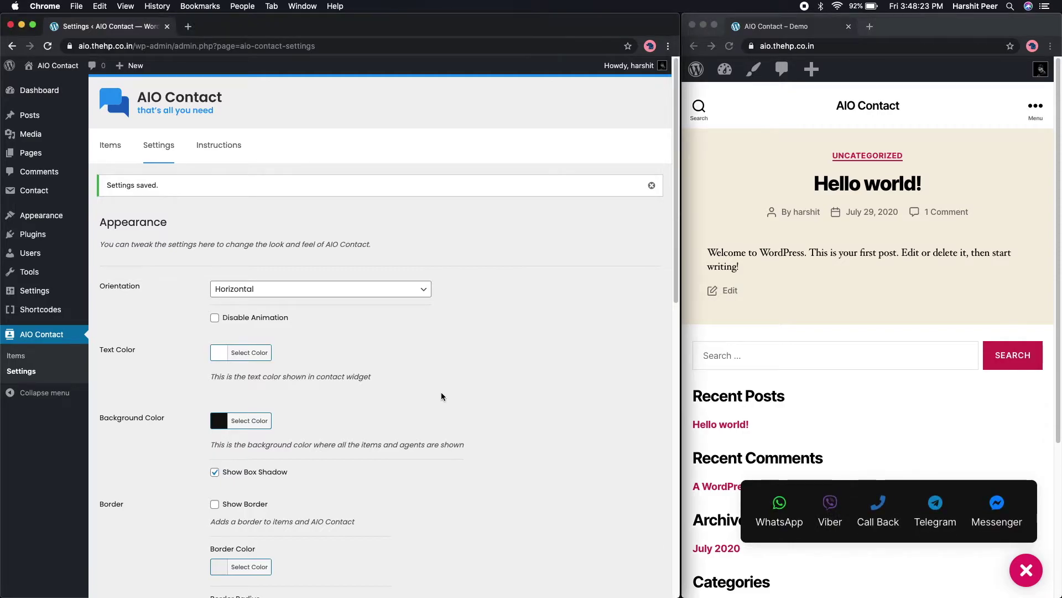
# Change the text colour to black and the background to white, and switch on Show Border
pyautogui.scroll(-2, 403, 396)
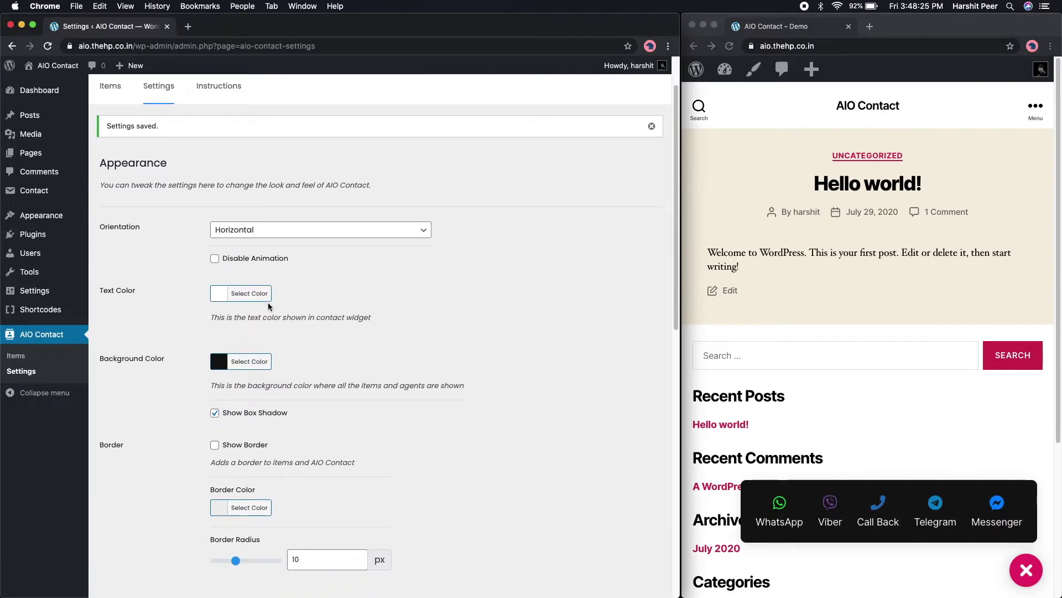
pyautogui.scroll(-2, 269, 306)
pyautogui.click(249, 227)
pyautogui.click(221, 358)
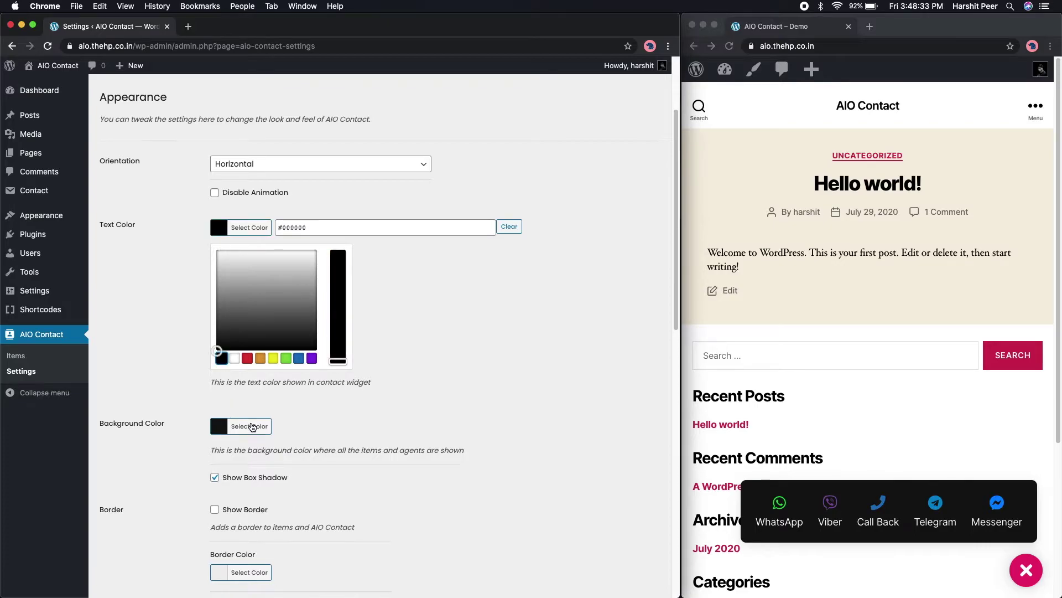
pyautogui.click(252, 426)
pyautogui.click(234, 458)
pyautogui.click(208, 443)
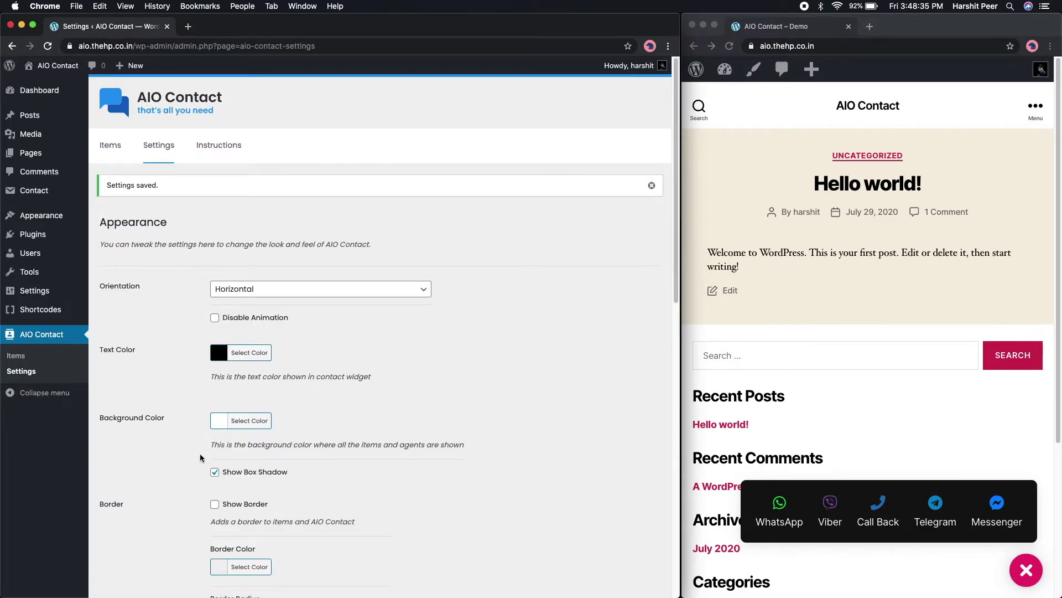
pyautogui.scroll(-2, 200, 454)
pyautogui.click(215, 460)
# Set the border colour to black and the border radius to 0, then save
pyautogui.scroll(-2, 215, 465)
pyautogui.click(219, 482)
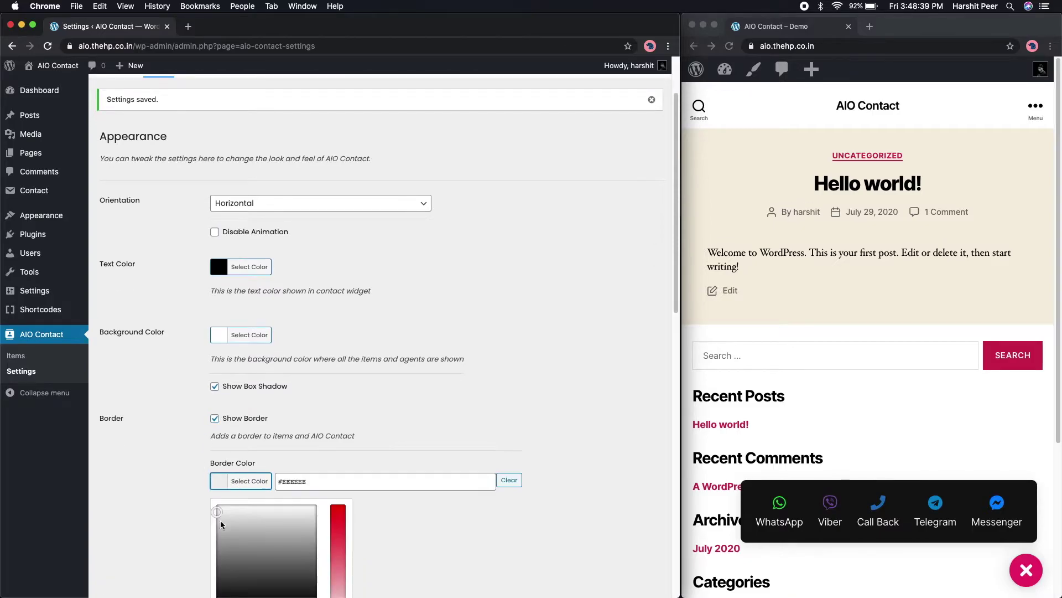
pyautogui.scroll(-3, 221, 525)
pyautogui.moveTo(224, 509); pyautogui.dragTo(213, 533)
pyautogui.click(193, 508)
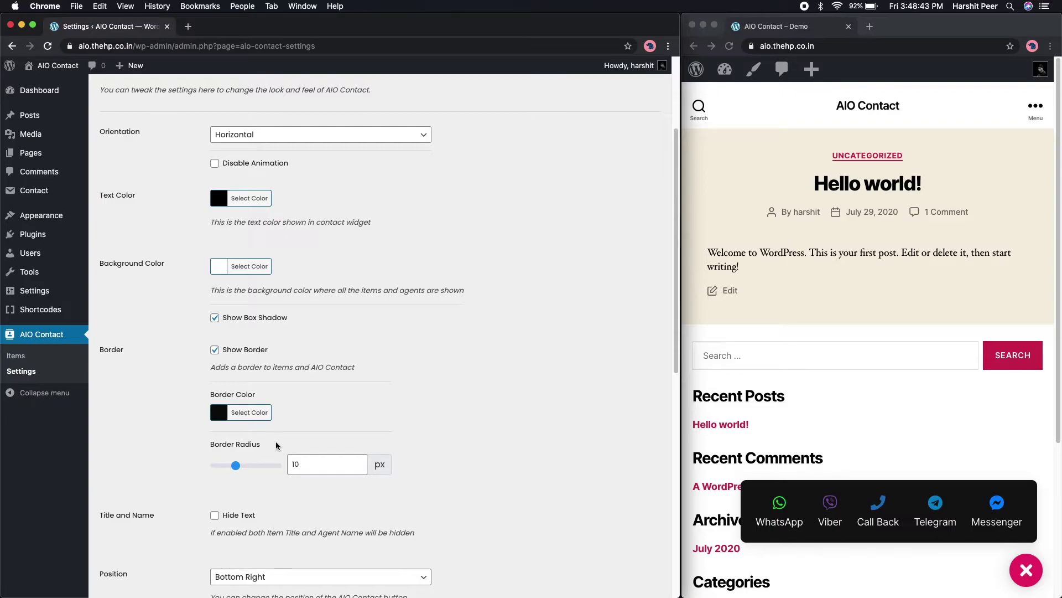
pyautogui.moveTo(302, 464); pyautogui.dragTo(291, 463)
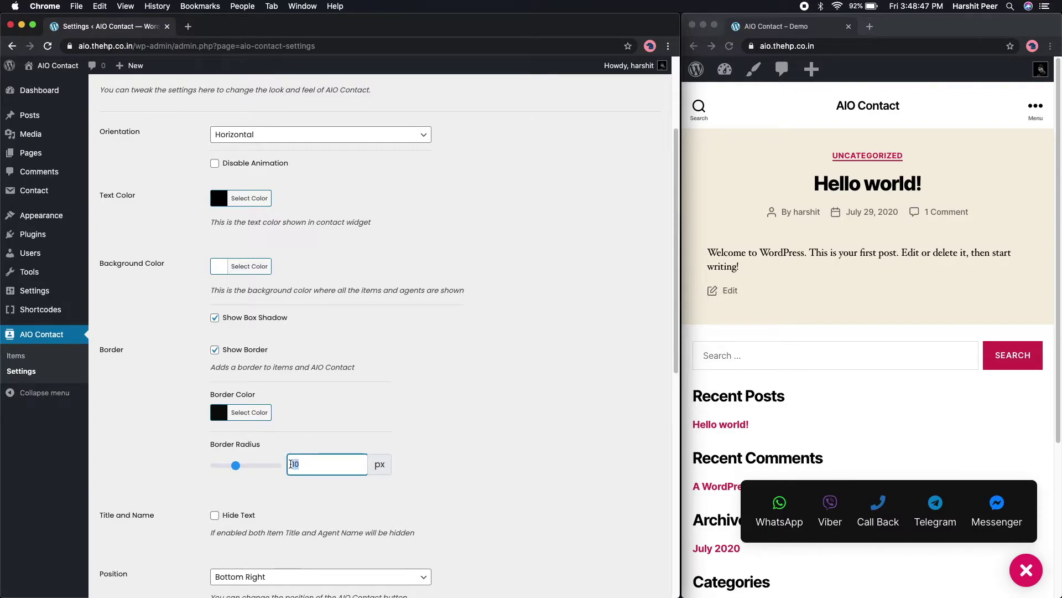
pyautogui.click(436, 449)
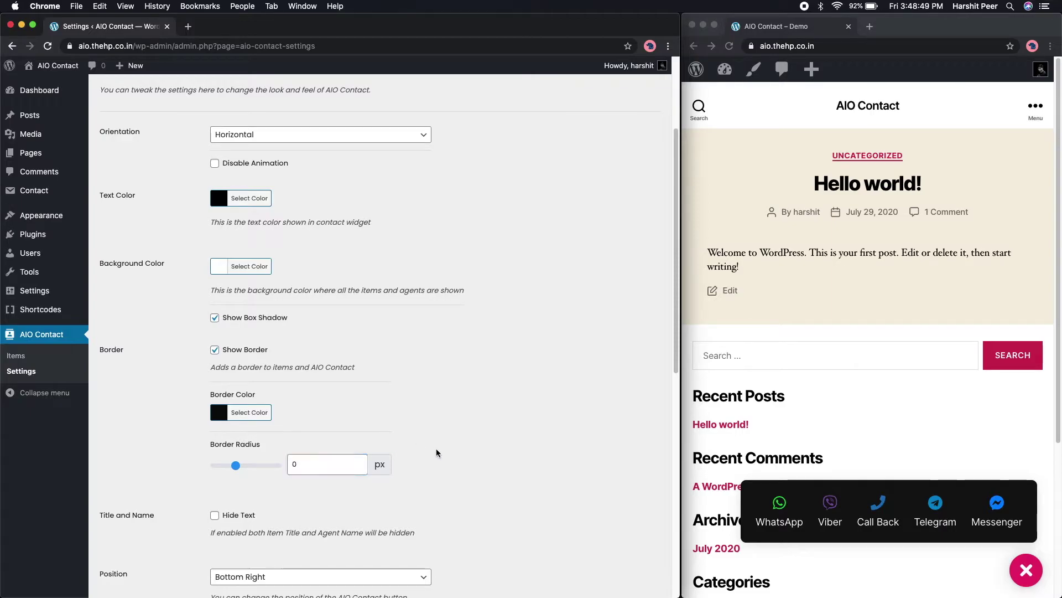
pyautogui.scroll(-10, 436, 448)
pyautogui.click(155, 510)
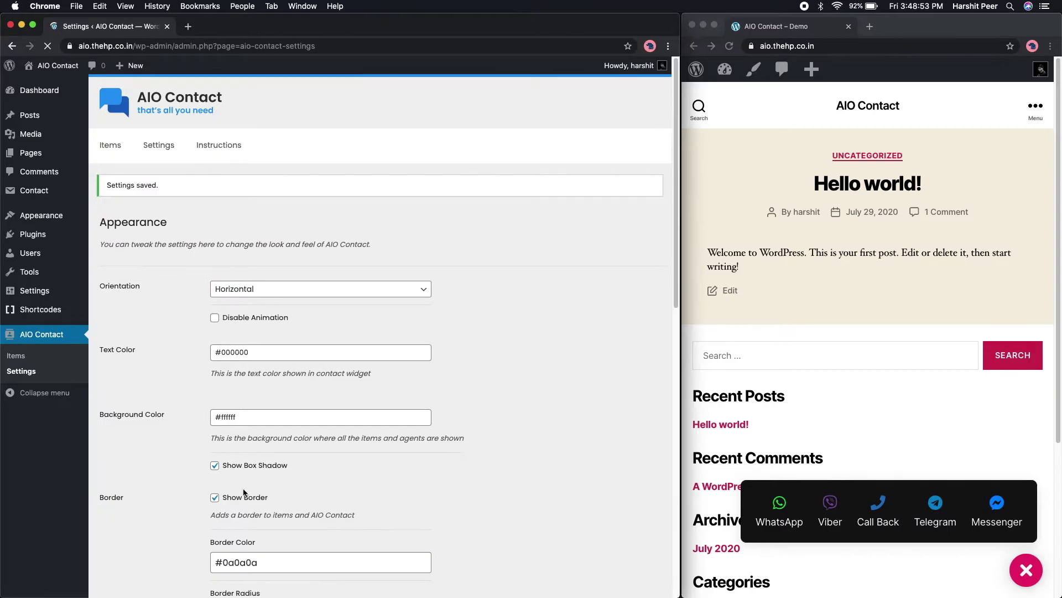
# Reload the demo site and open the contact panel to inspect the square black border
pyautogui.click(798, 380)
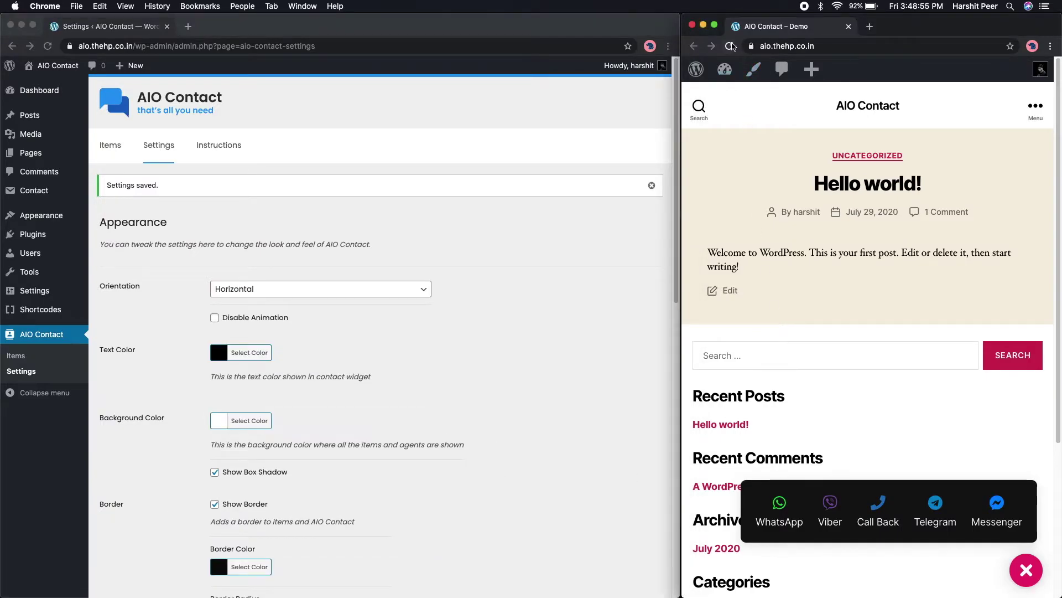
pyautogui.click(731, 46)
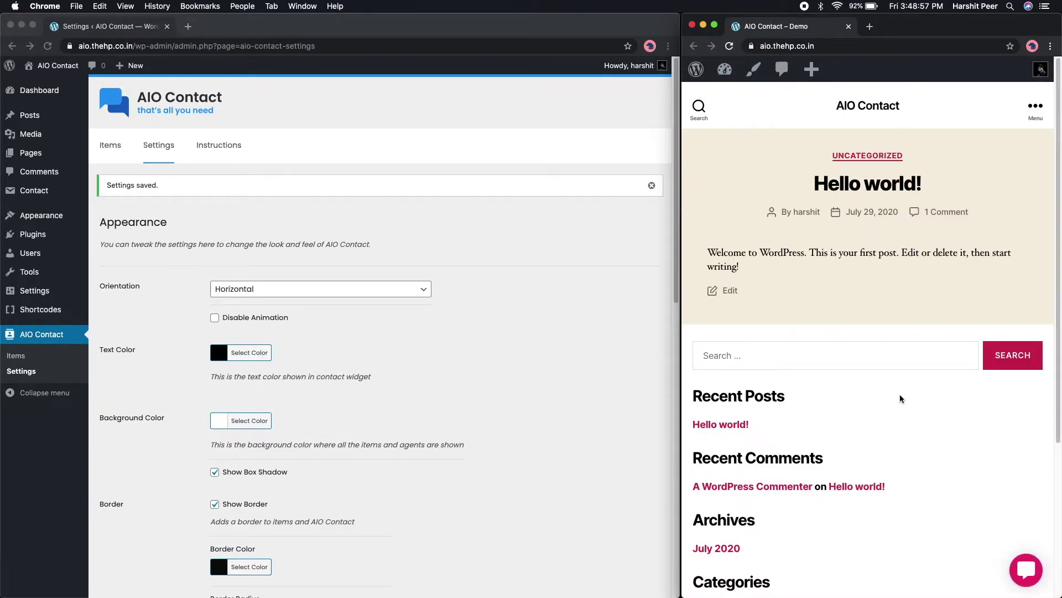
pyautogui.click(1022, 565)
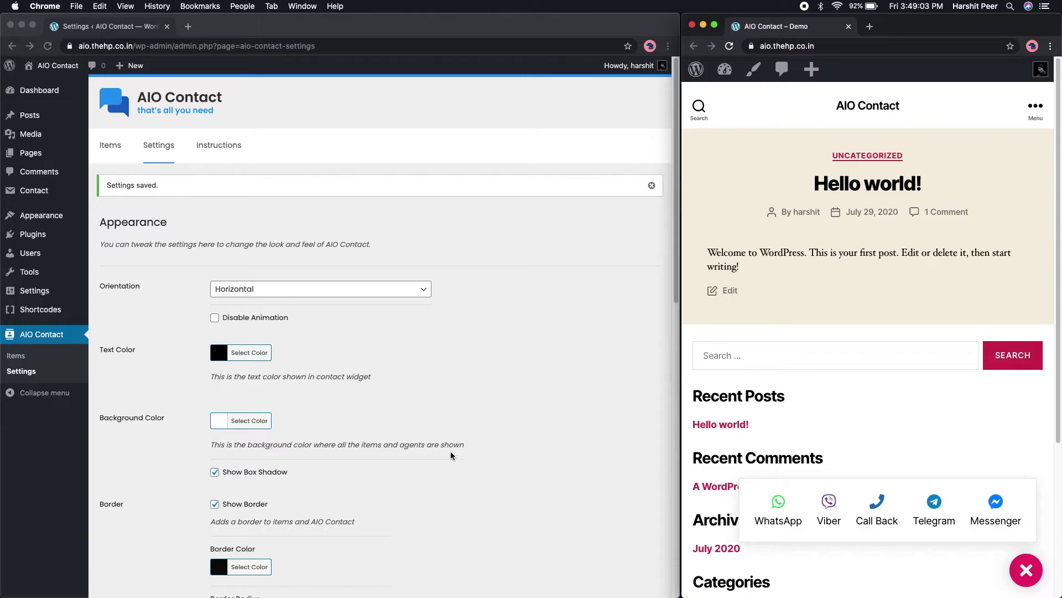
pyautogui.scroll(-6, 451, 455)
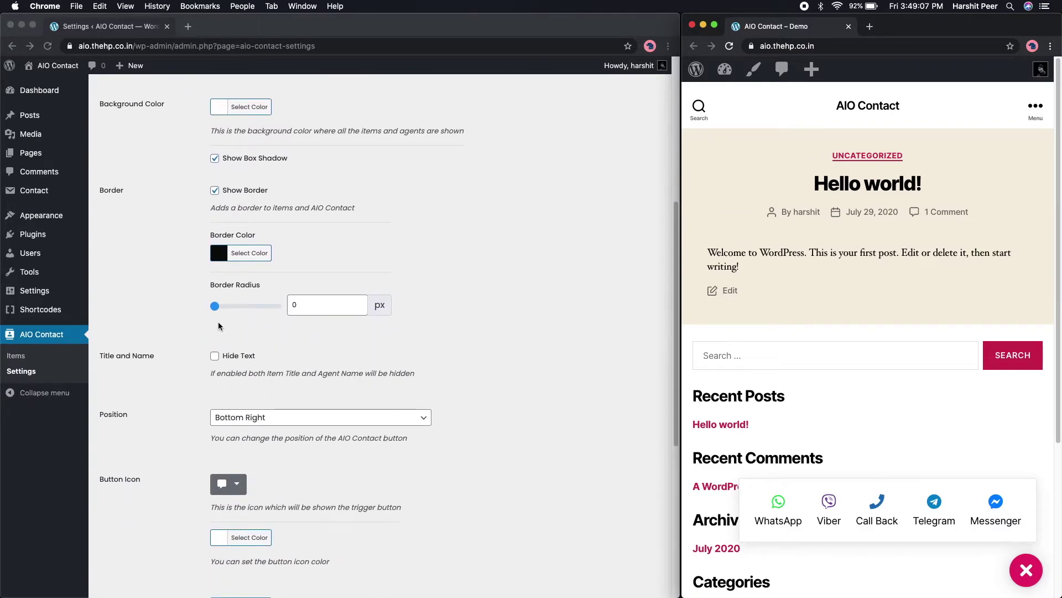
# Raise the border radius back to 10 px and turn off the widget border
pyautogui.click(216, 306)
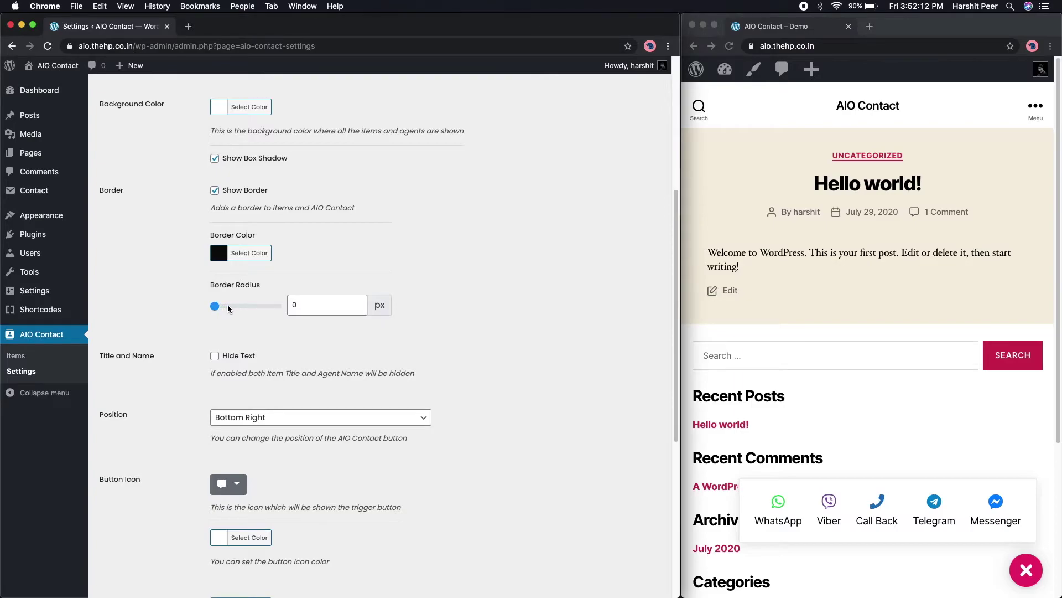
pyautogui.moveTo(228, 308); pyautogui.dragTo(236, 311)
pyautogui.click(214, 191)
# Move the contact button to Bottom Left, hide item text, and save the settings
pyautogui.scroll(-2, 256, 344)
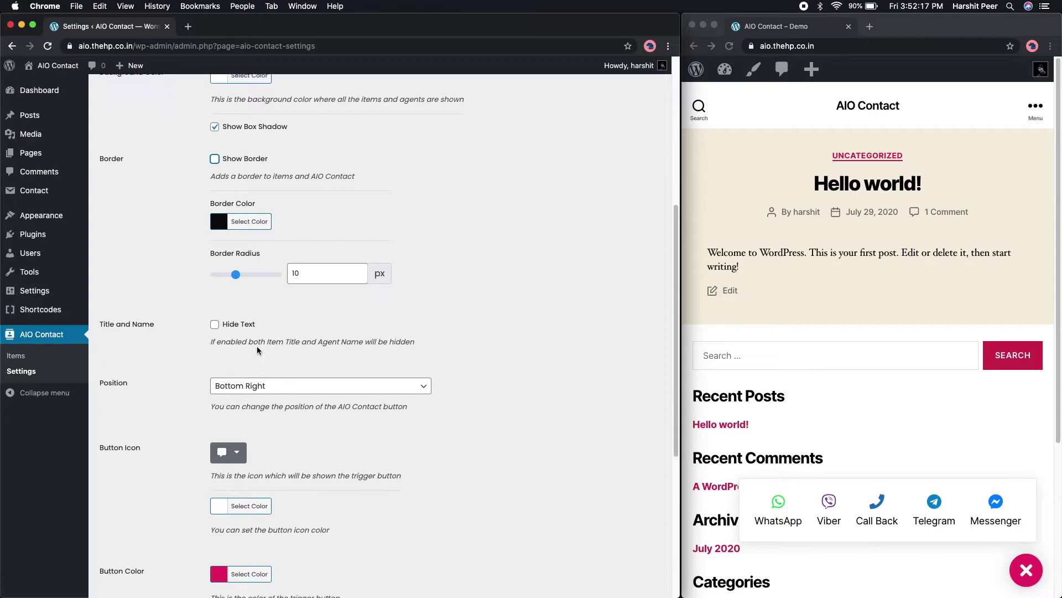
pyautogui.click(245, 366)
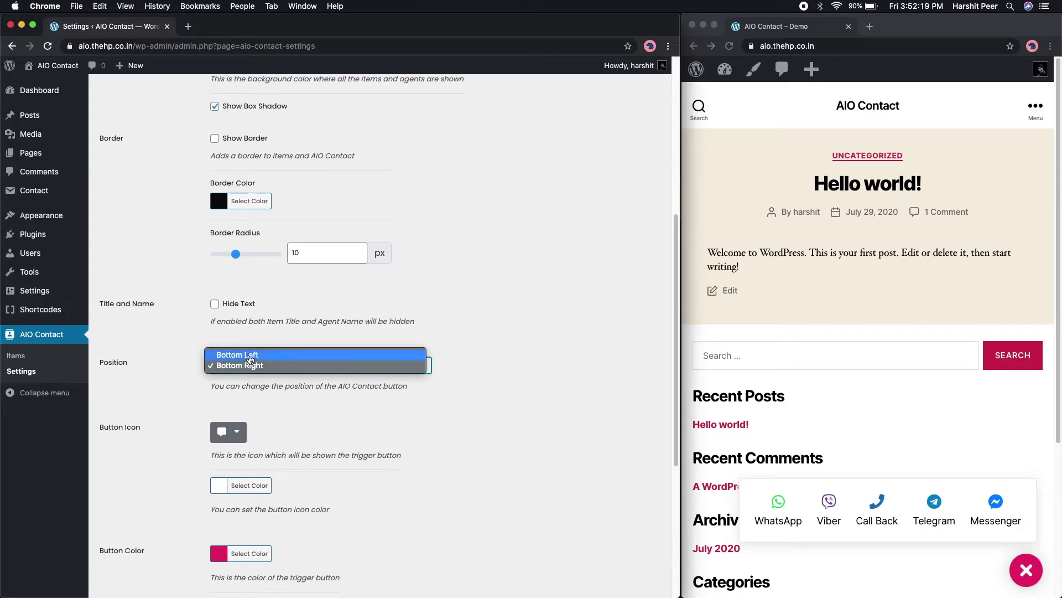
pyautogui.click(249, 357)
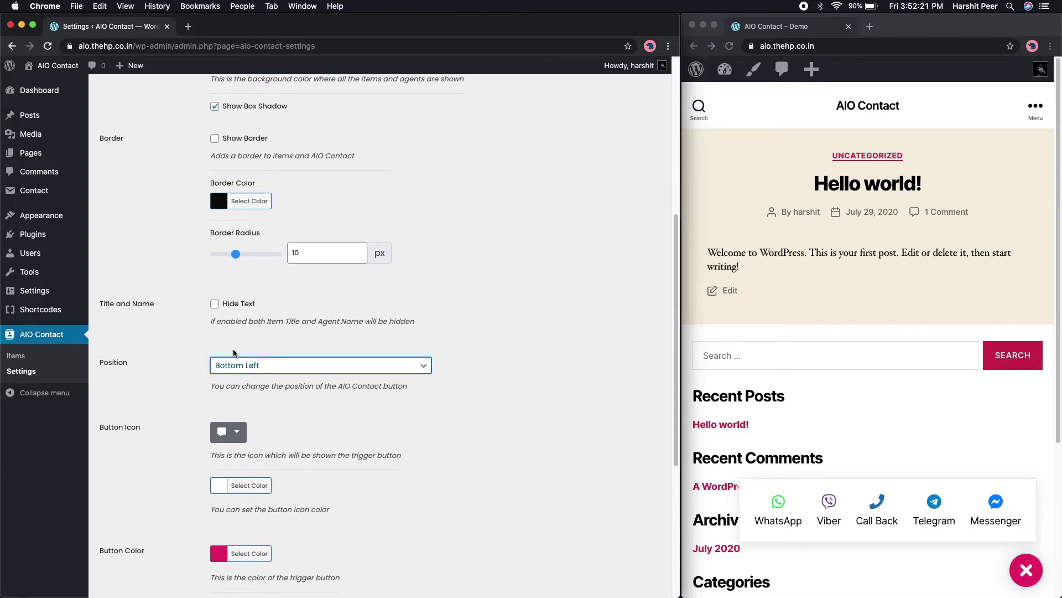
pyautogui.click(215, 304)
pyautogui.scroll(-5, 177, 407)
pyautogui.click(131, 509)
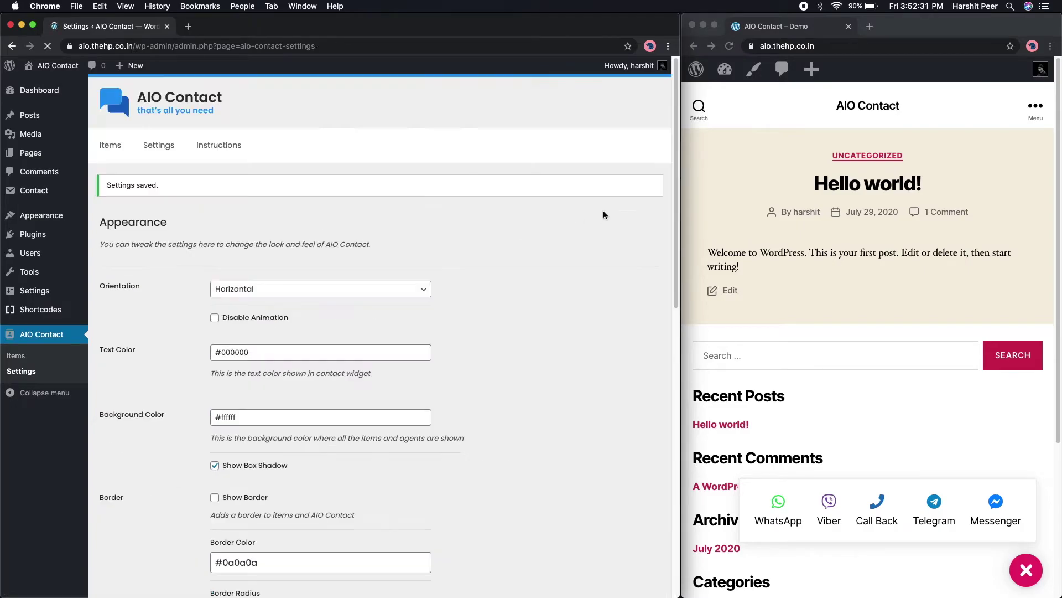
# Reload the demo site and test the icon-only panel, including the Call Back form
pyautogui.click(729, 46)
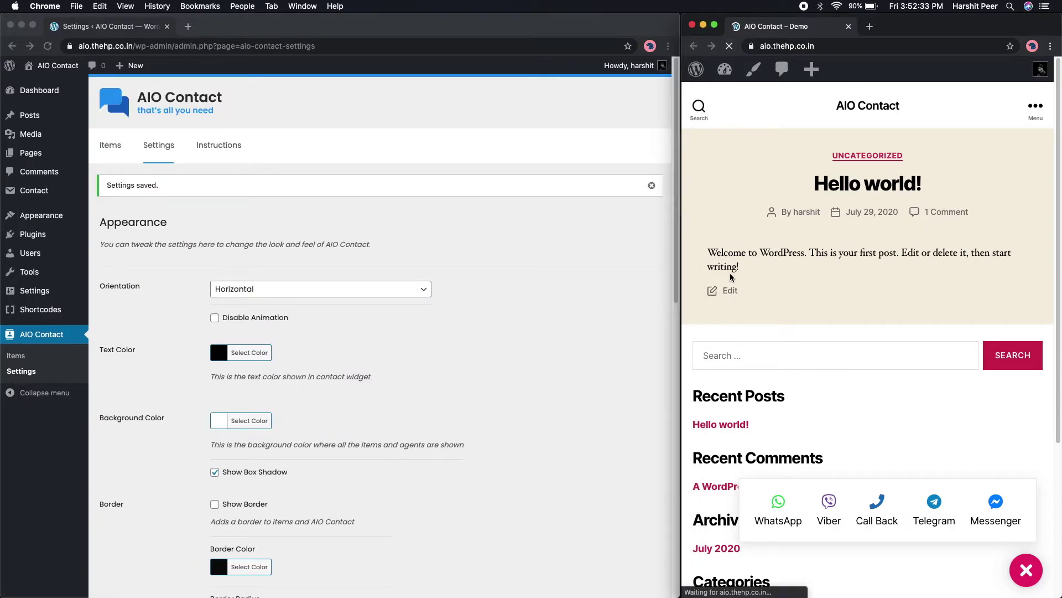
pyautogui.click(712, 564)
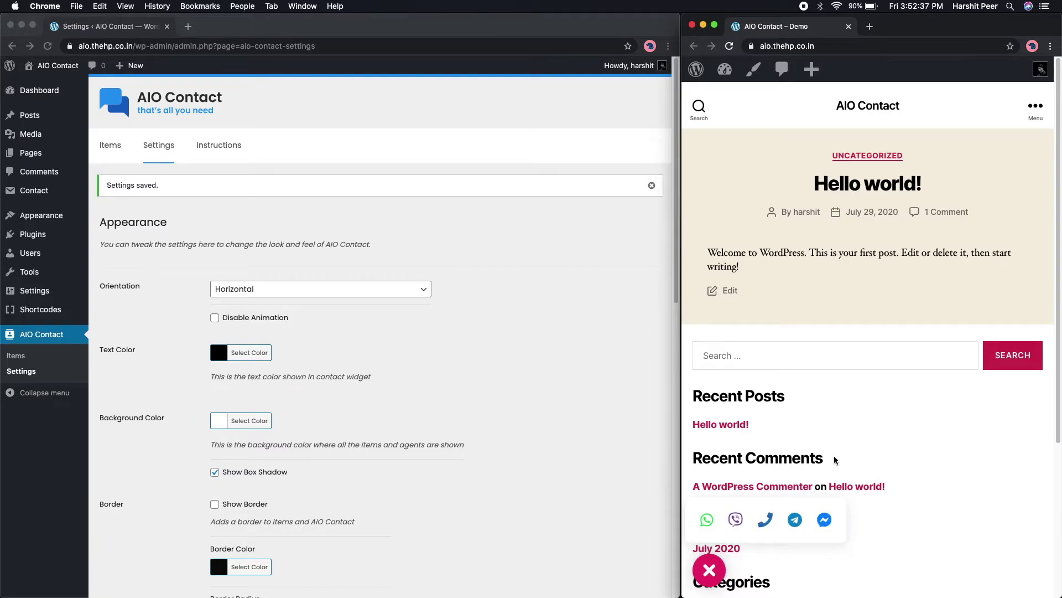
pyautogui.scroll(-3, 835, 460)
pyautogui.click(769, 522)
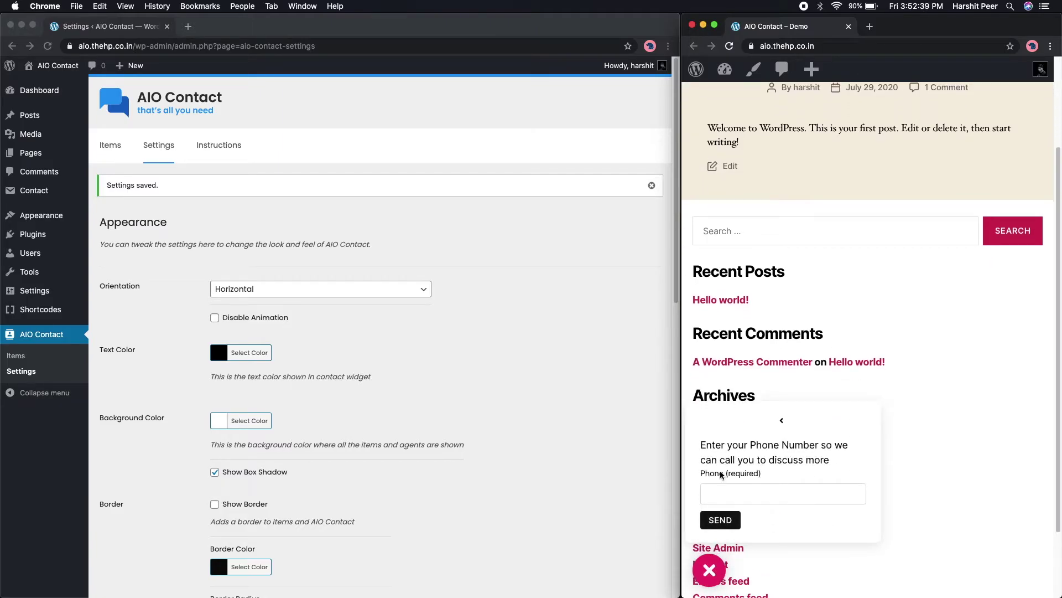
pyautogui.click(782, 422)
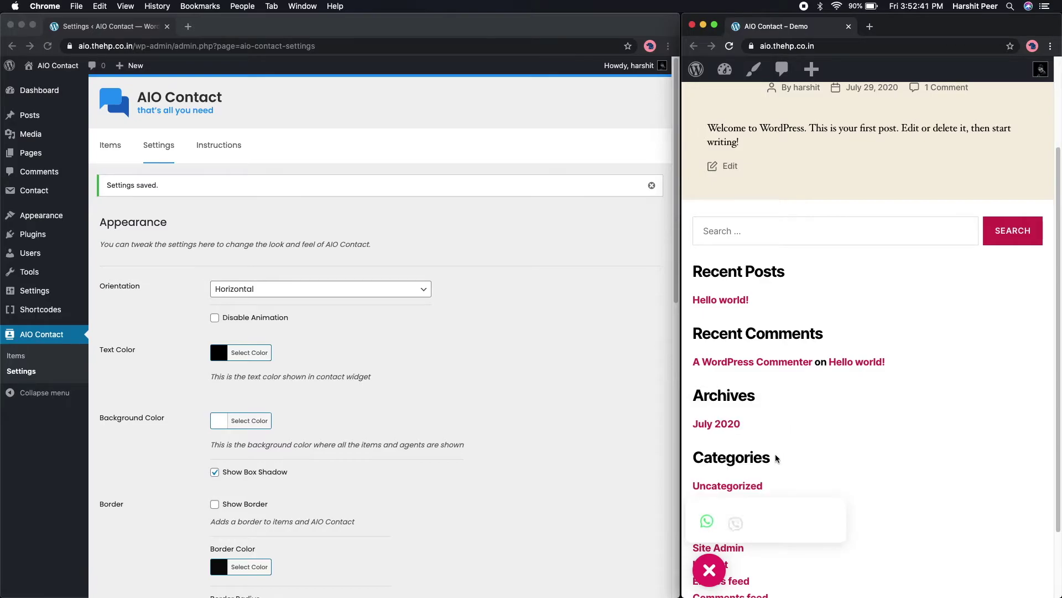
# Show item text again, return the button to Bottom Right, and choose the dotted speech-bubble icon
pyautogui.scroll(-5, 443, 443)
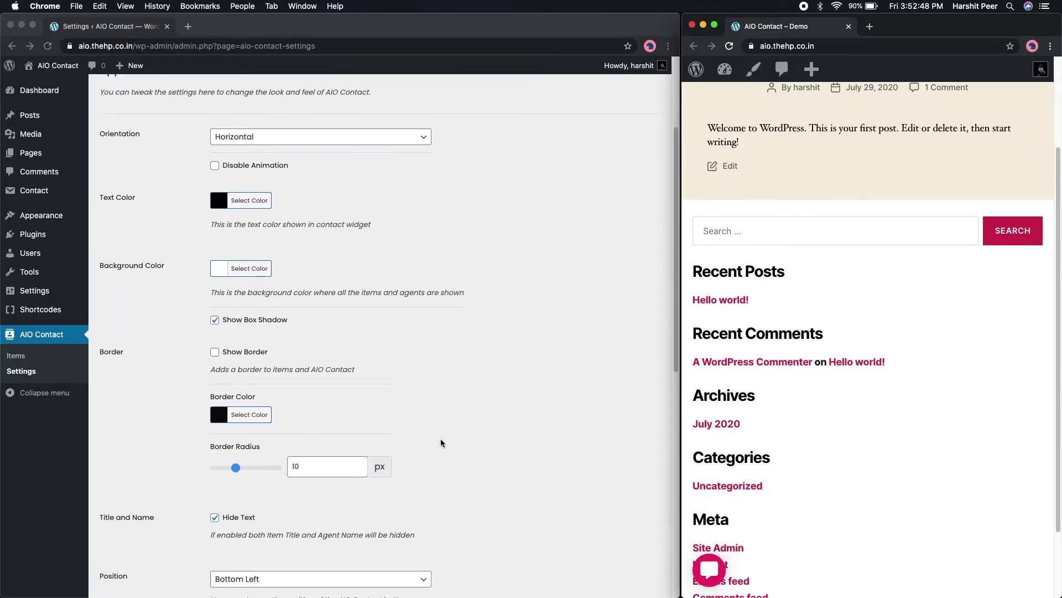
pyautogui.scroll(-10, 441, 443)
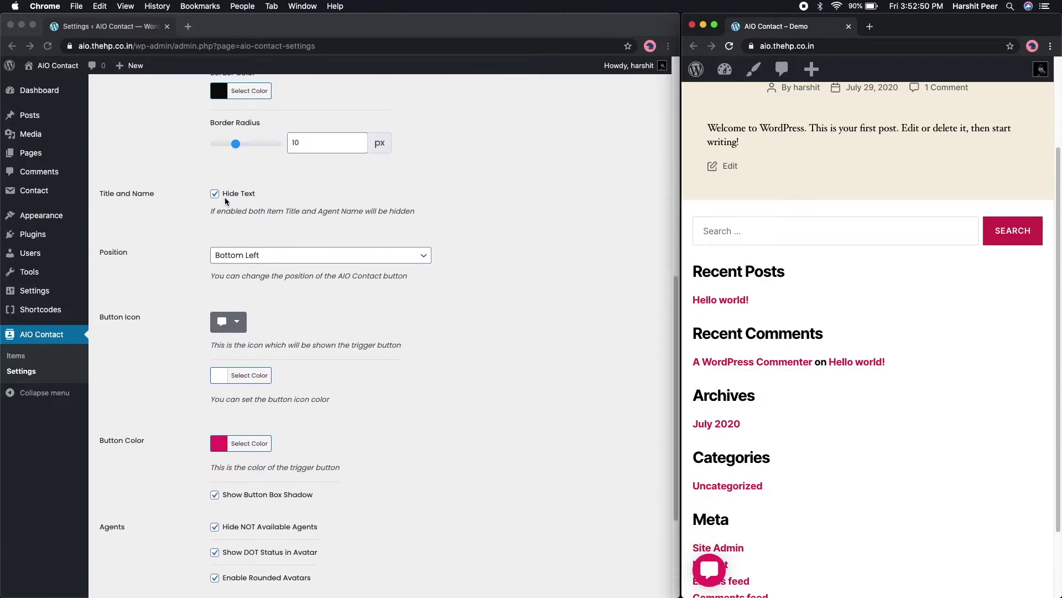
pyautogui.click(216, 198)
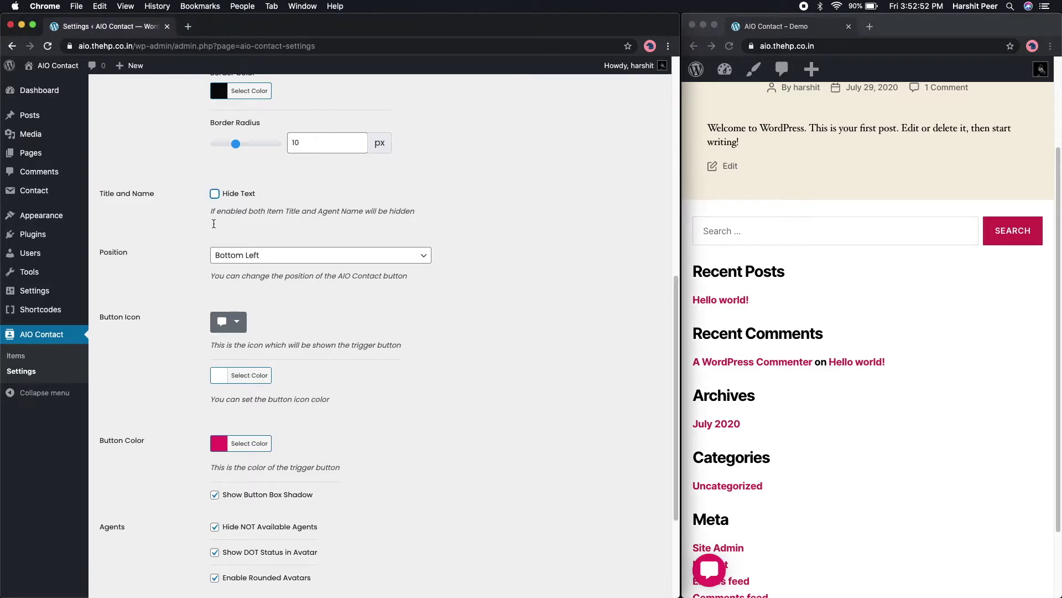
pyautogui.click(229, 256)
pyautogui.click(230, 266)
pyautogui.click(230, 323)
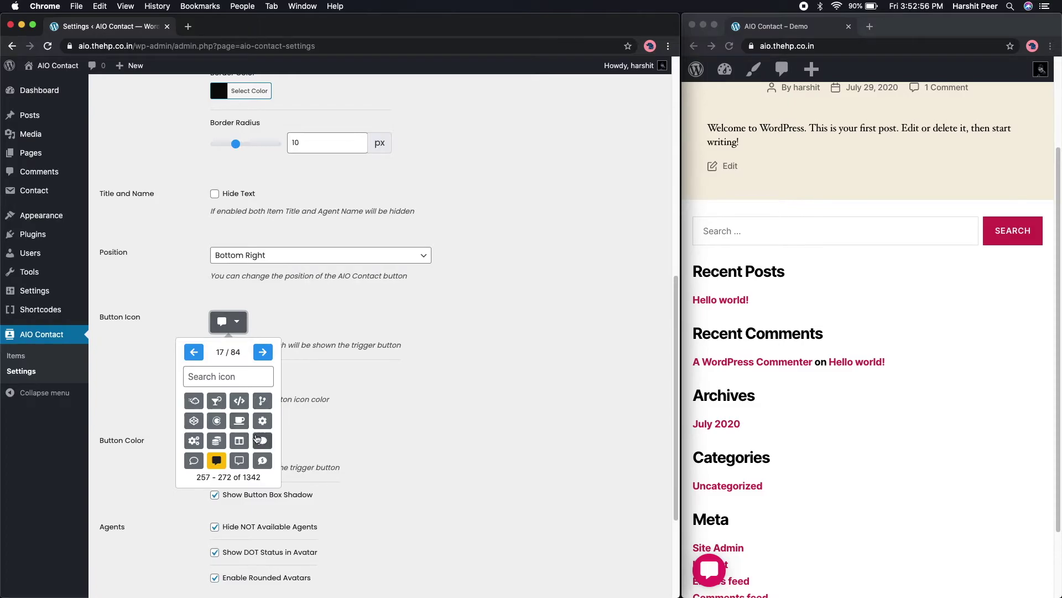
pyautogui.click(262, 352)
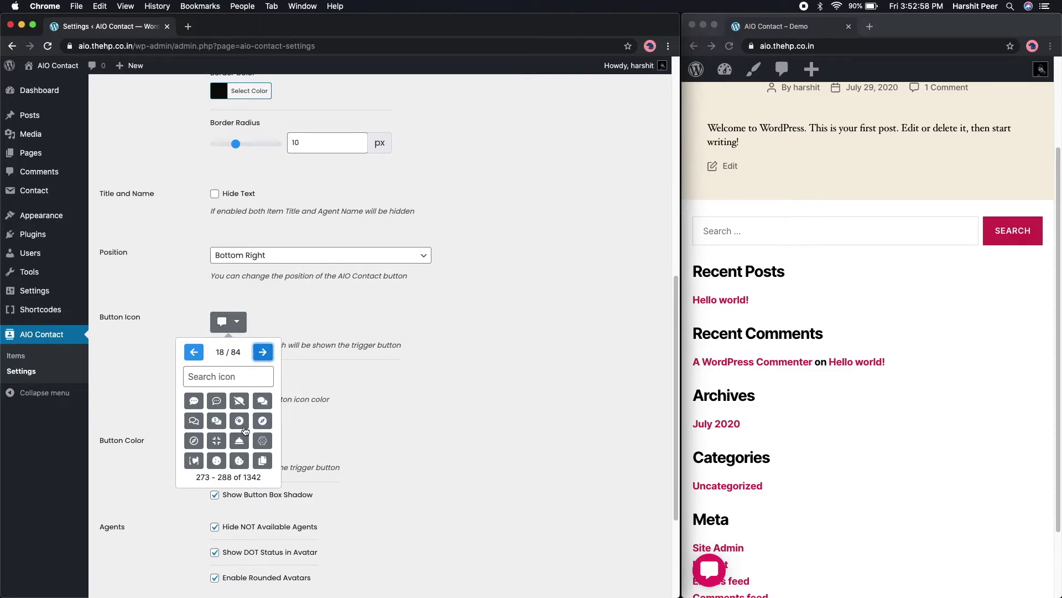
pyautogui.click(193, 400)
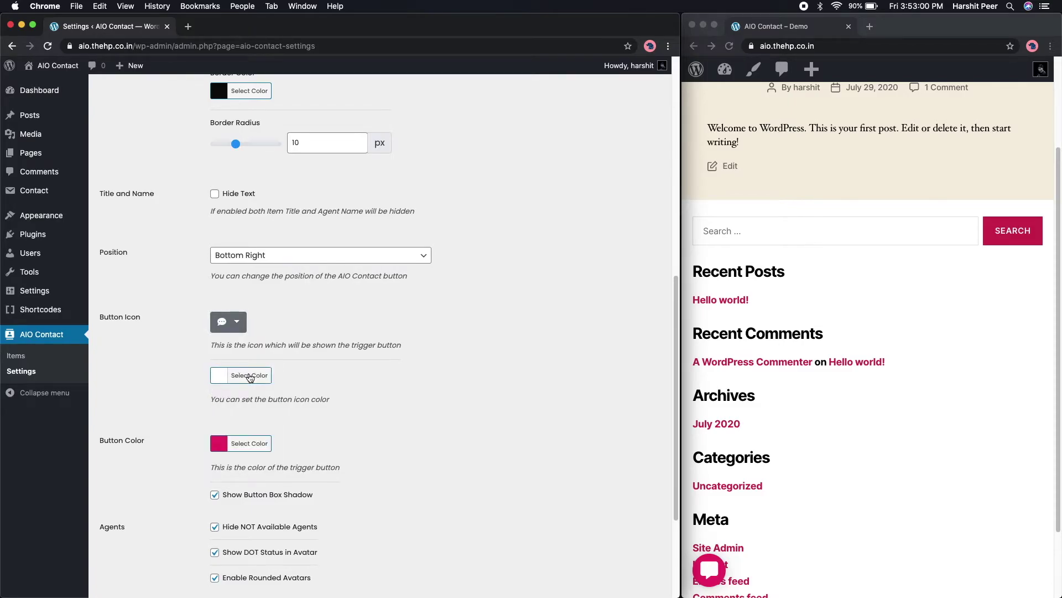
# Make the button icon green and the button blue #3726f2, then save
pyautogui.scroll(-1, 249, 378)
pyautogui.click(250, 351)
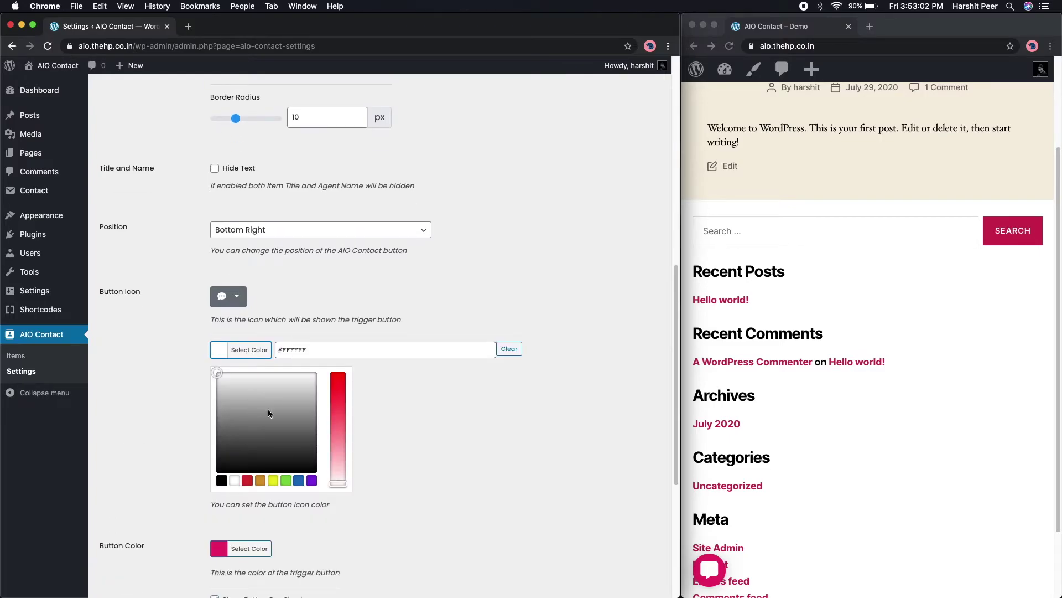
pyautogui.click(286, 481)
pyautogui.click(181, 427)
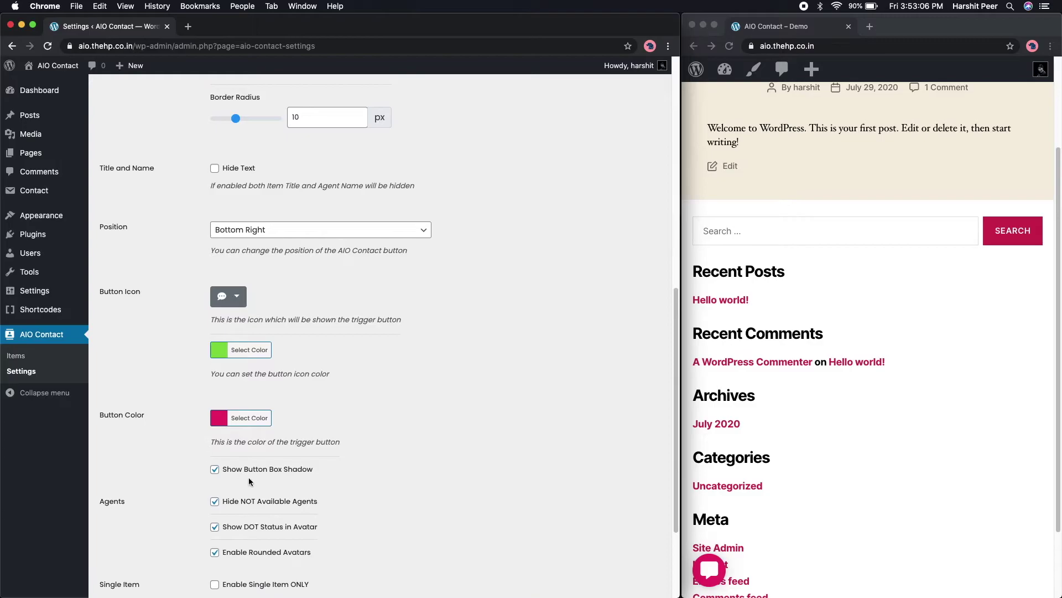
pyautogui.click(239, 419)
pyautogui.scroll(-1, 245, 433)
pyautogui.click(286, 454)
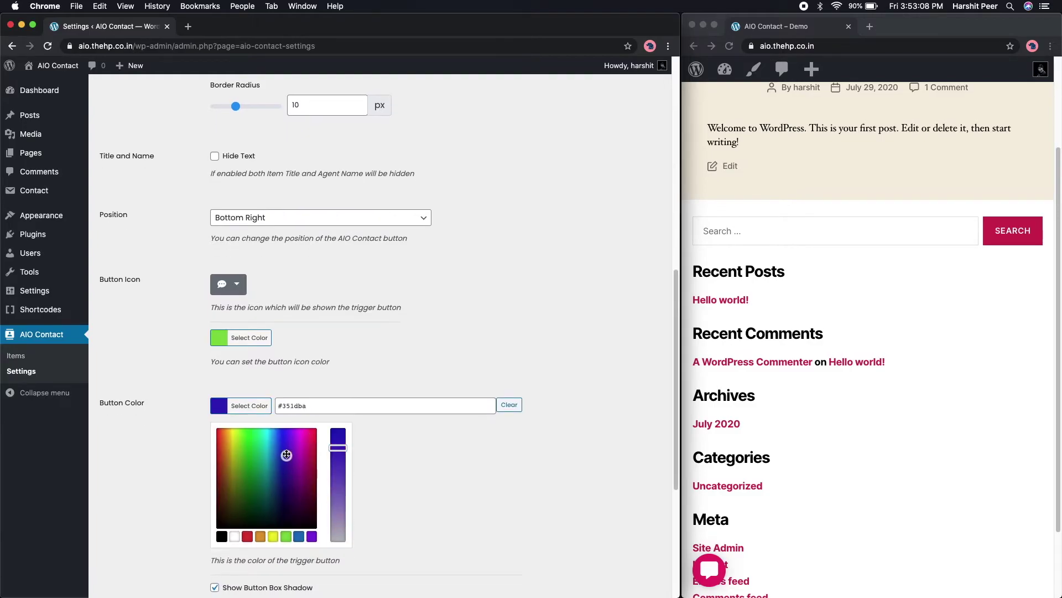
pyautogui.moveTo(286, 455); pyautogui.dragTo(284, 435)
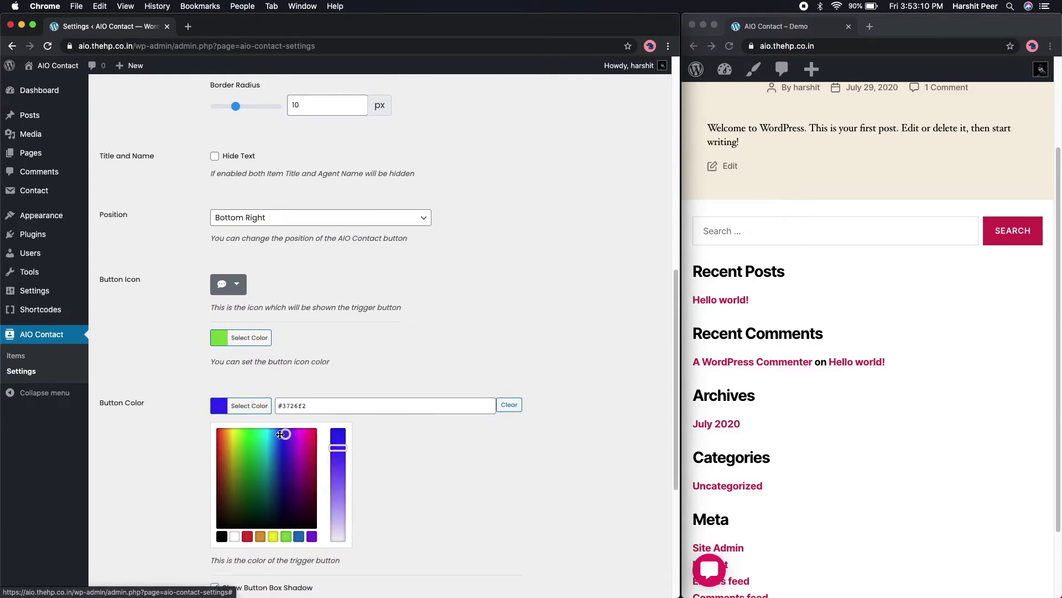
pyautogui.click(196, 439)
pyautogui.click(215, 457)
pyautogui.scroll(-3, 227, 456)
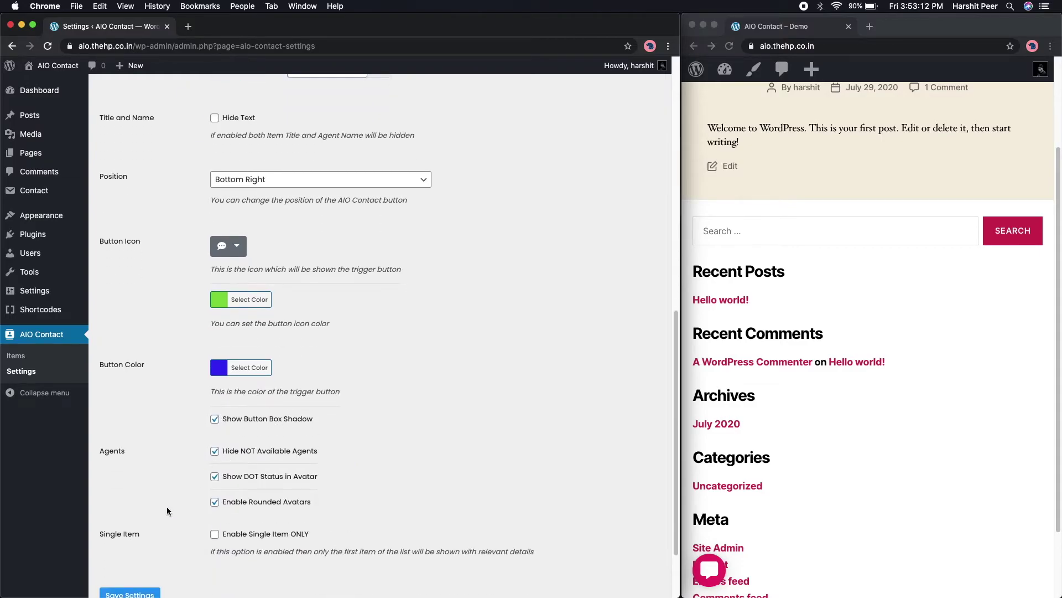
pyautogui.scroll(-3, 167, 506)
pyautogui.click(143, 562)
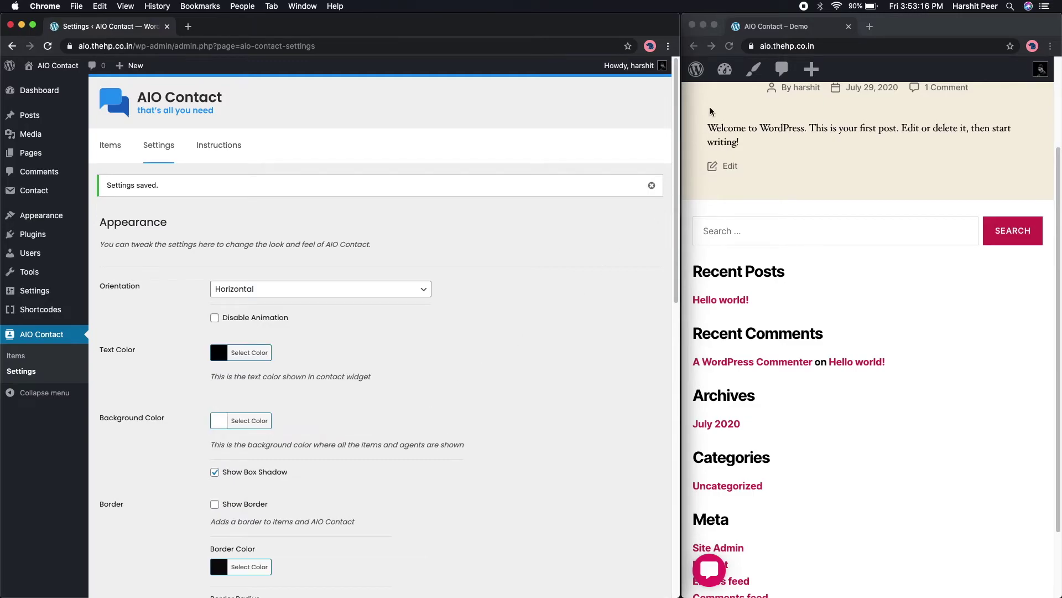
# Preview the blue button with green icon on the demo site and open Telegram's agent panel showing John
pyautogui.click(730, 46)
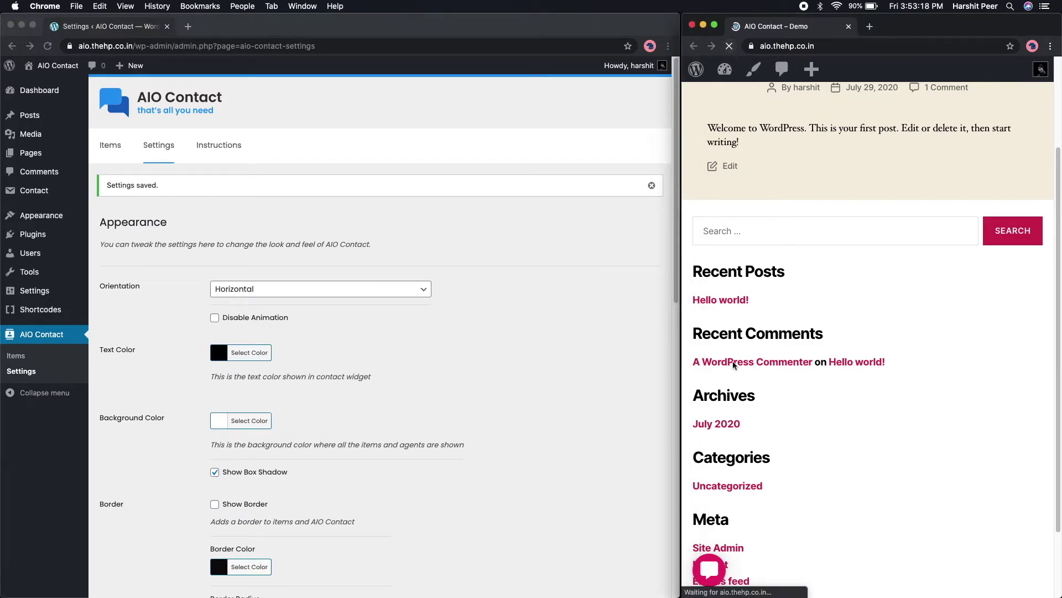
pyautogui.click(1027, 570)
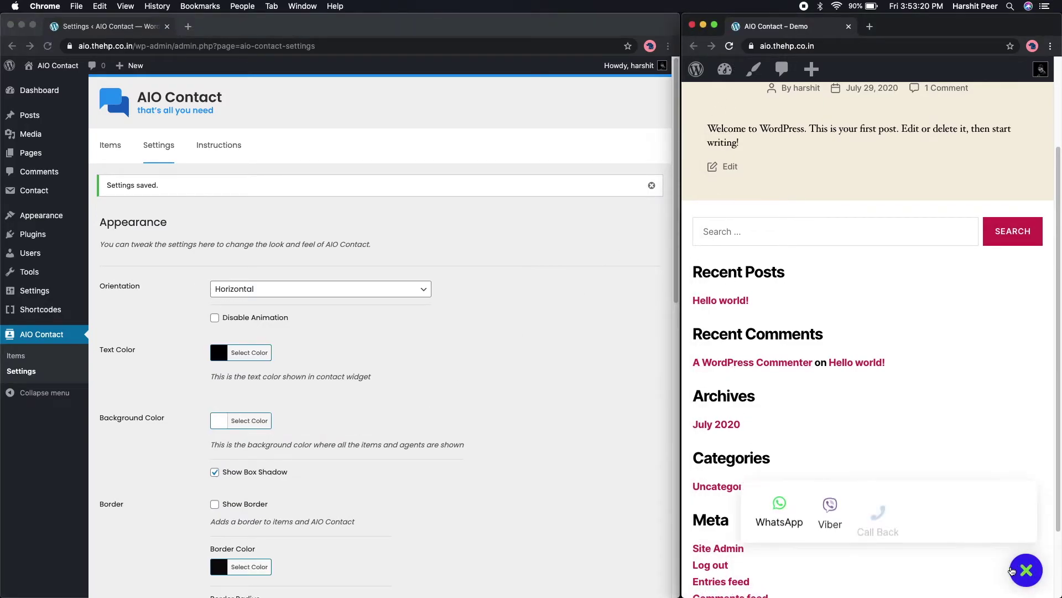
pyautogui.click(1023, 571)
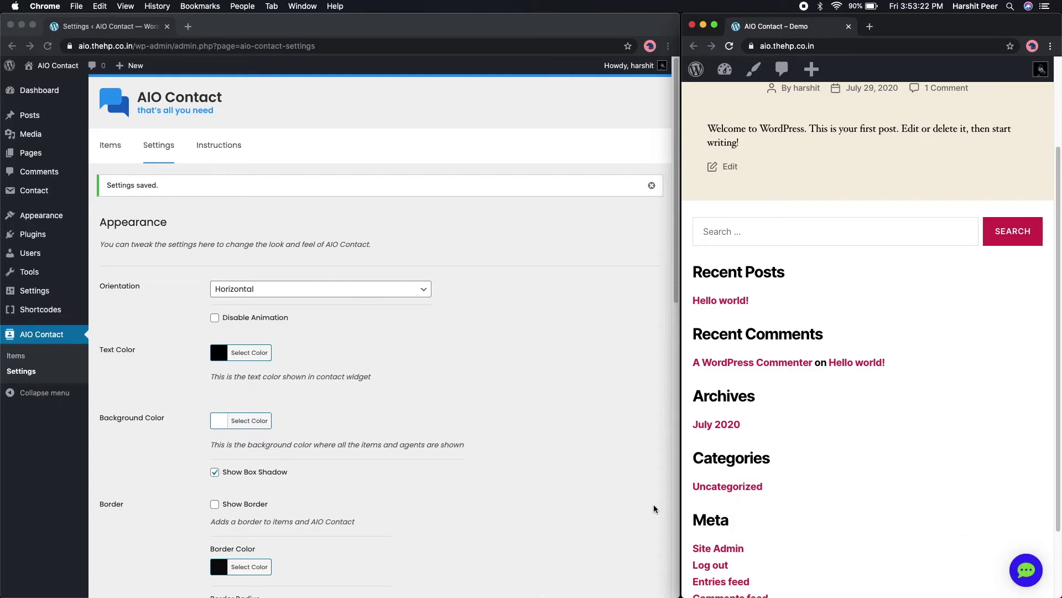
pyautogui.scroll(-15, 412, 443)
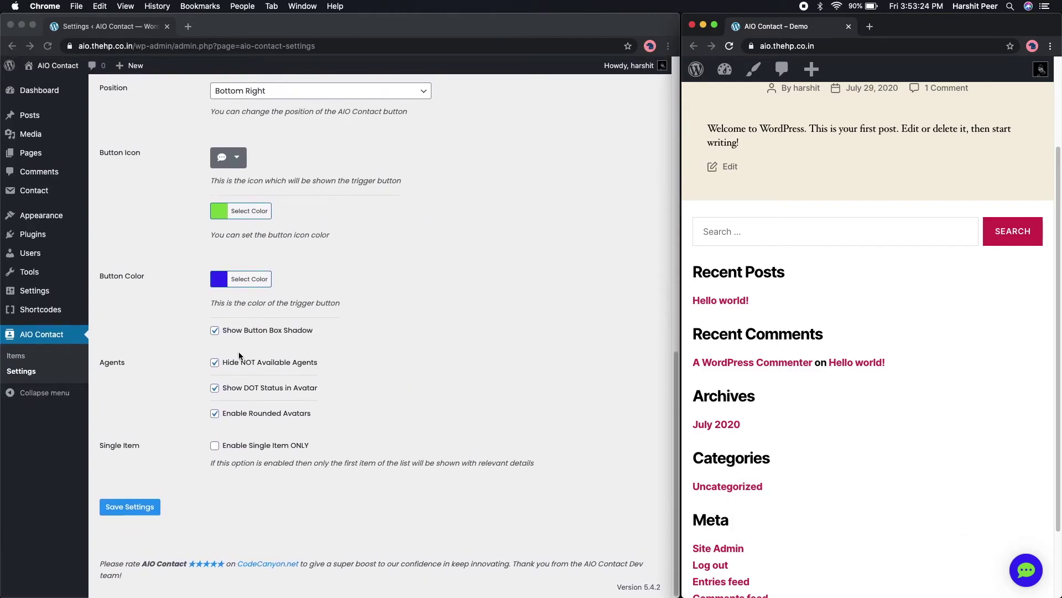
pyautogui.click(246, 277)
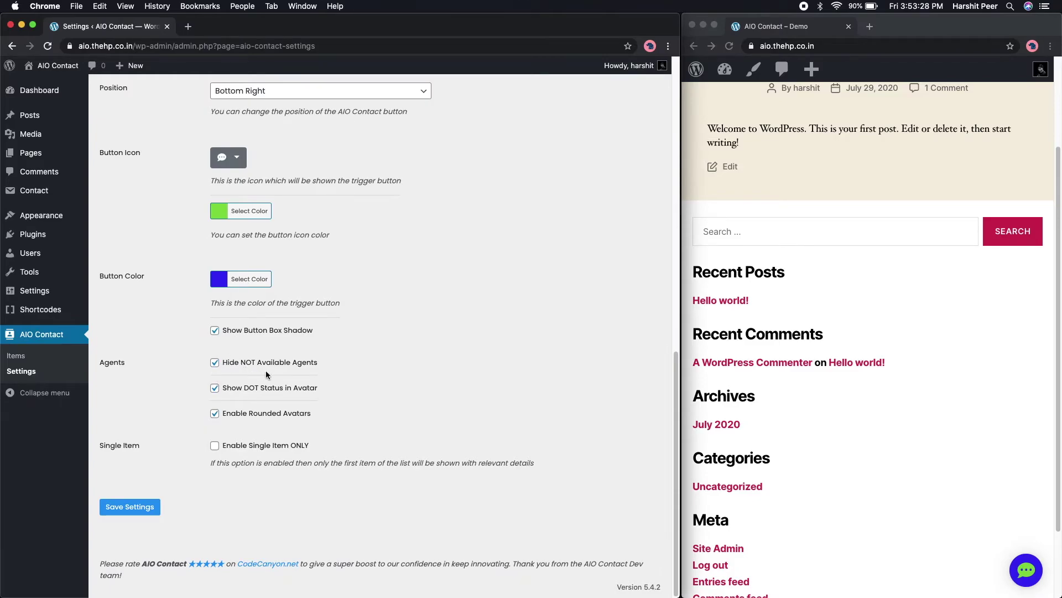
pyautogui.click(1026, 570)
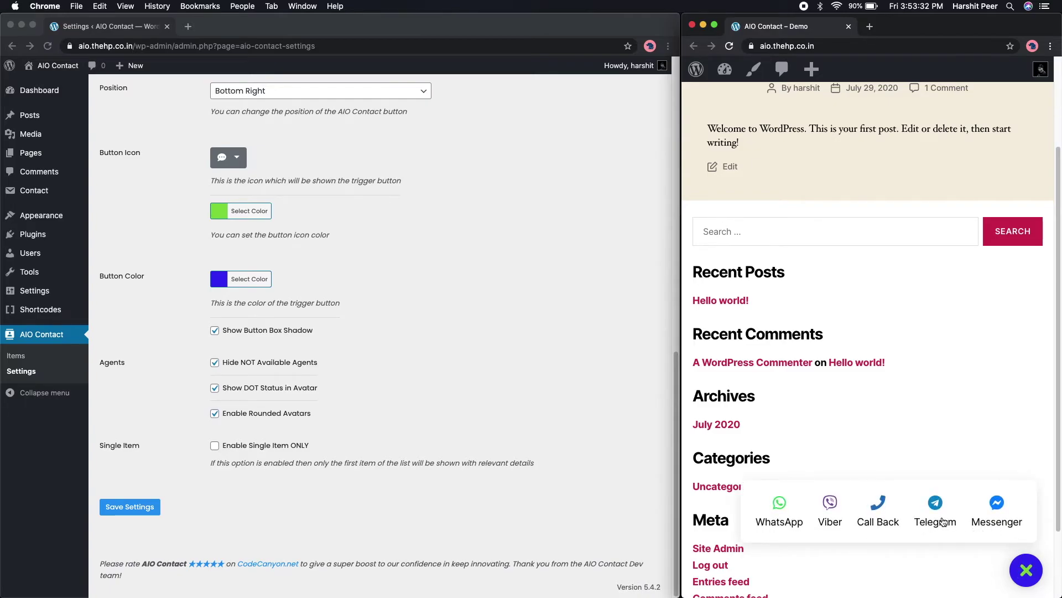
pyautogui.click(942, 520)
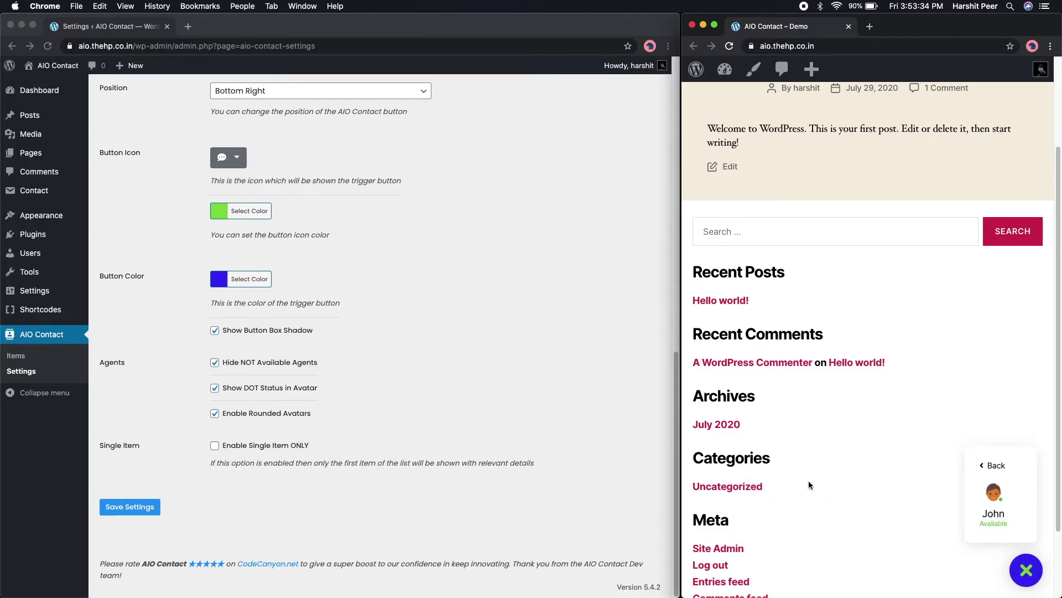
# Uncheck Hide NOT Available Agents and save the settings
pyautogui.click(215, 363)
pyautogui.click(215, 363)
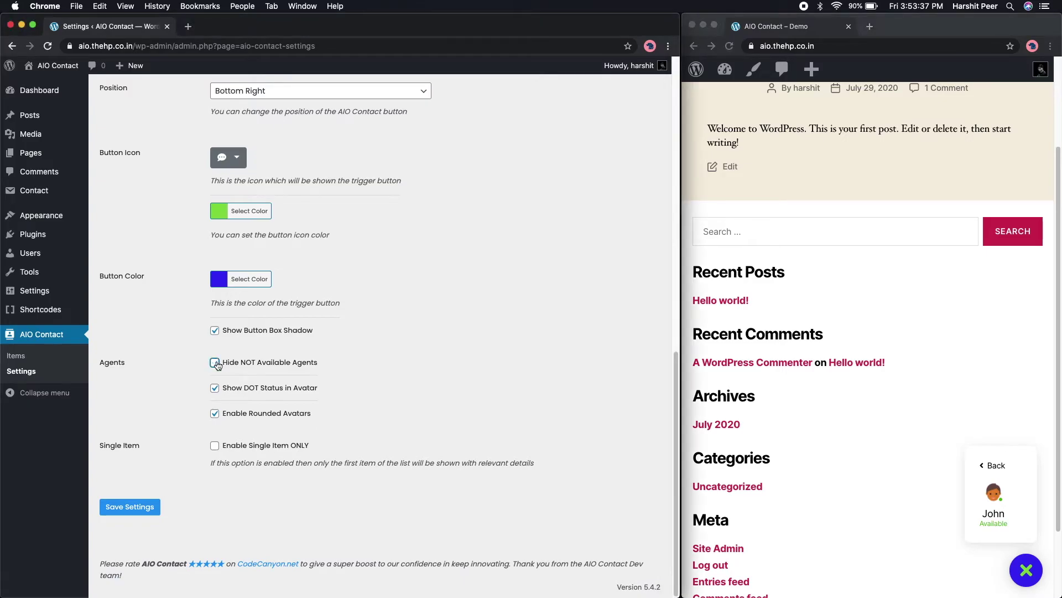
pyautogui.click(134, 505)
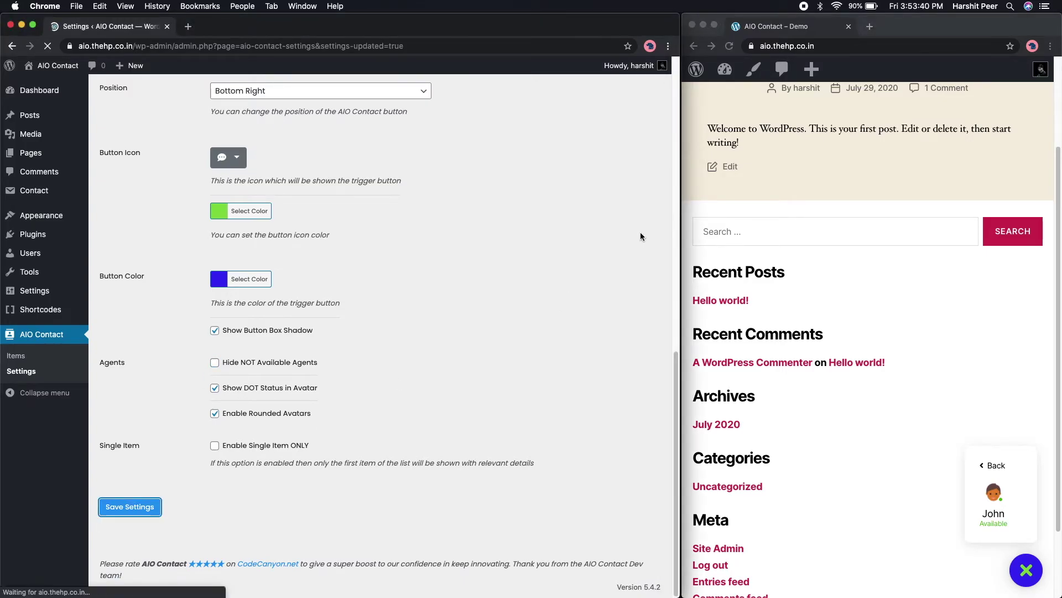
# Reload the demo site and confirm Telegram's panel lists John and the unavailable Andy
pyautogui.click(729, 46)
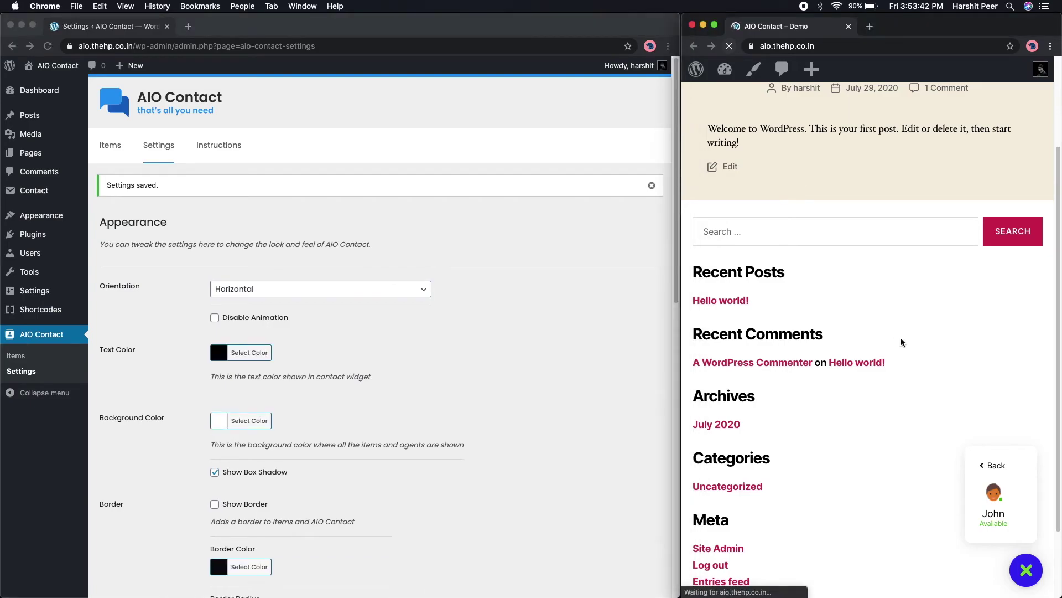
pyautogui.click(1022, 562)
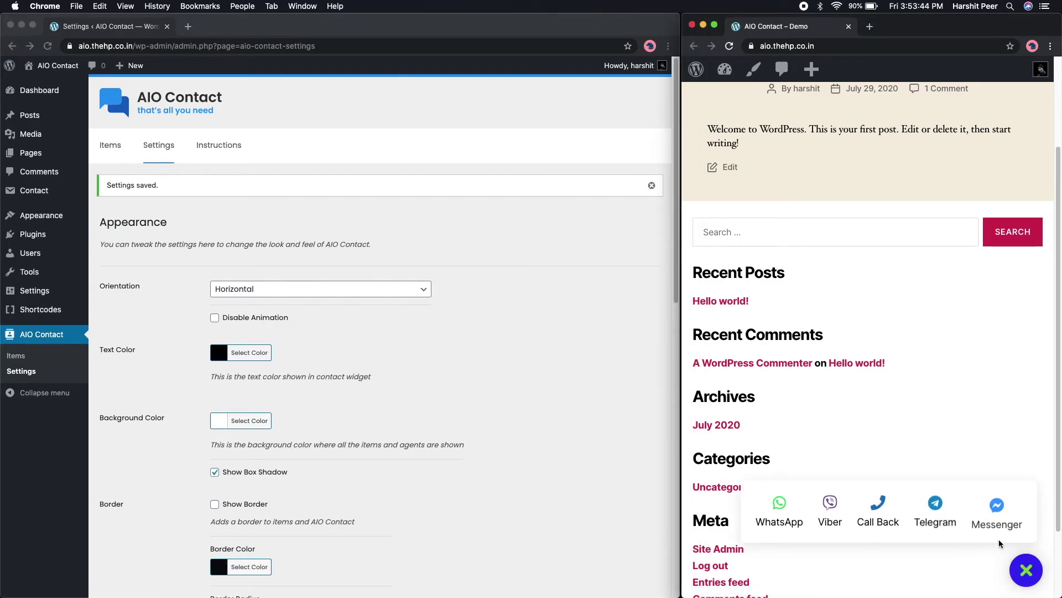
pyautogui.click(946, 521)
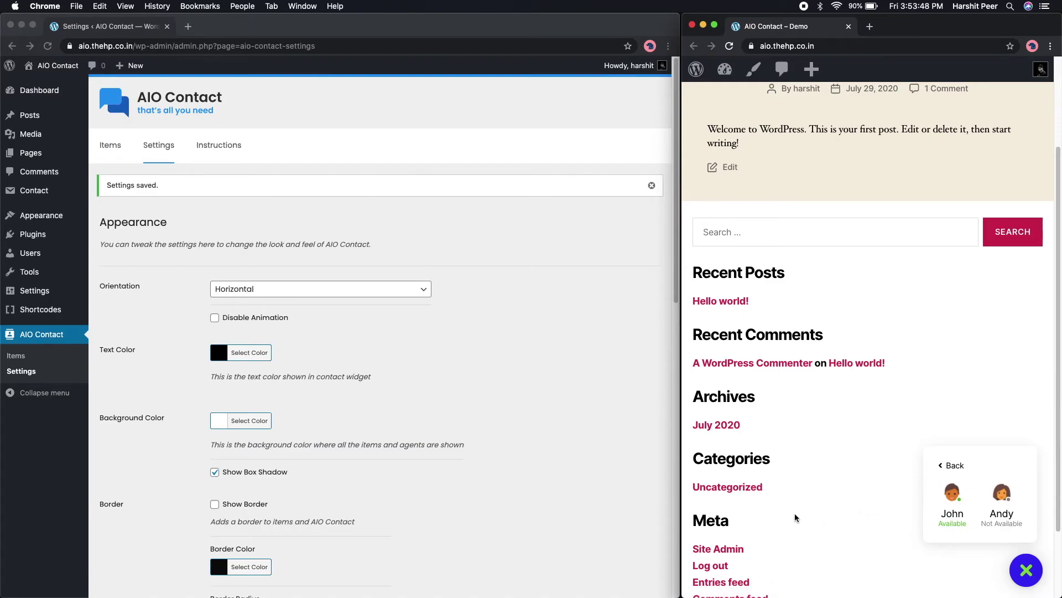
pyautogui.scroll(-7, 504, 477)
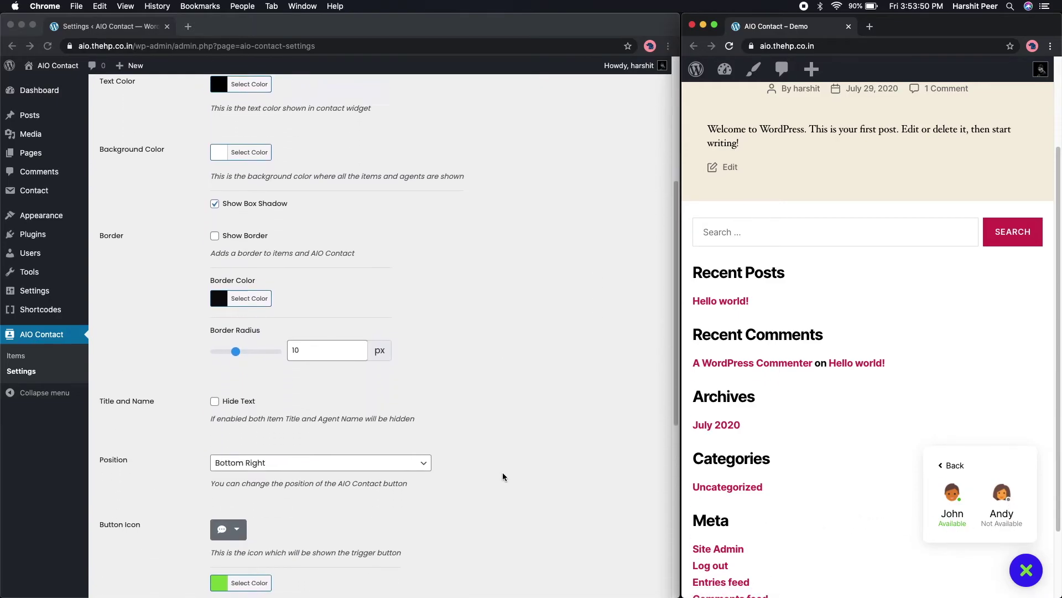
pyautogui.scroll(-2, 502, 476)
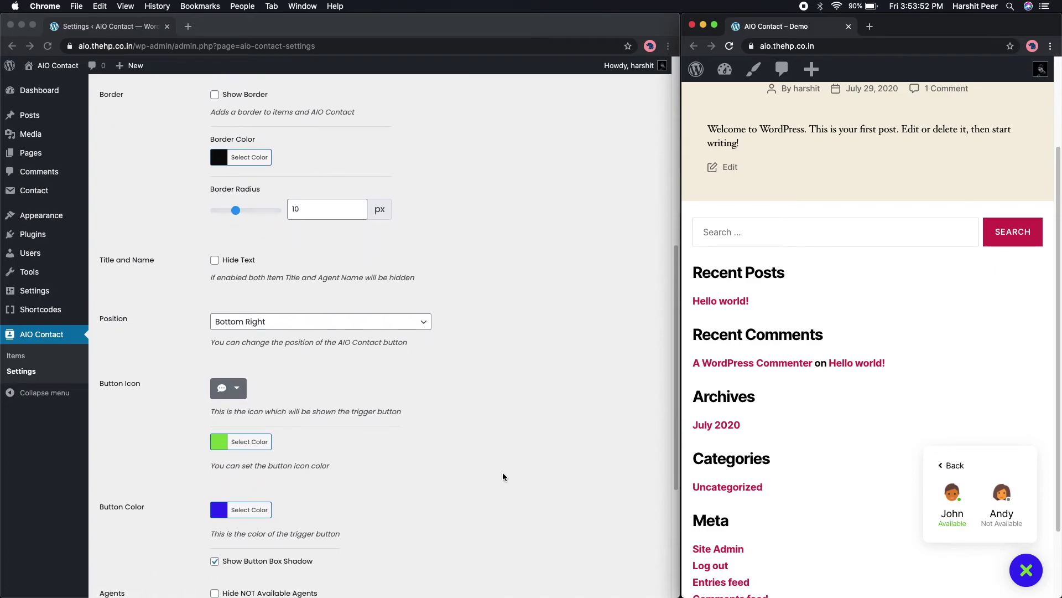
pyautogui.scroll(-4, 416, 406)
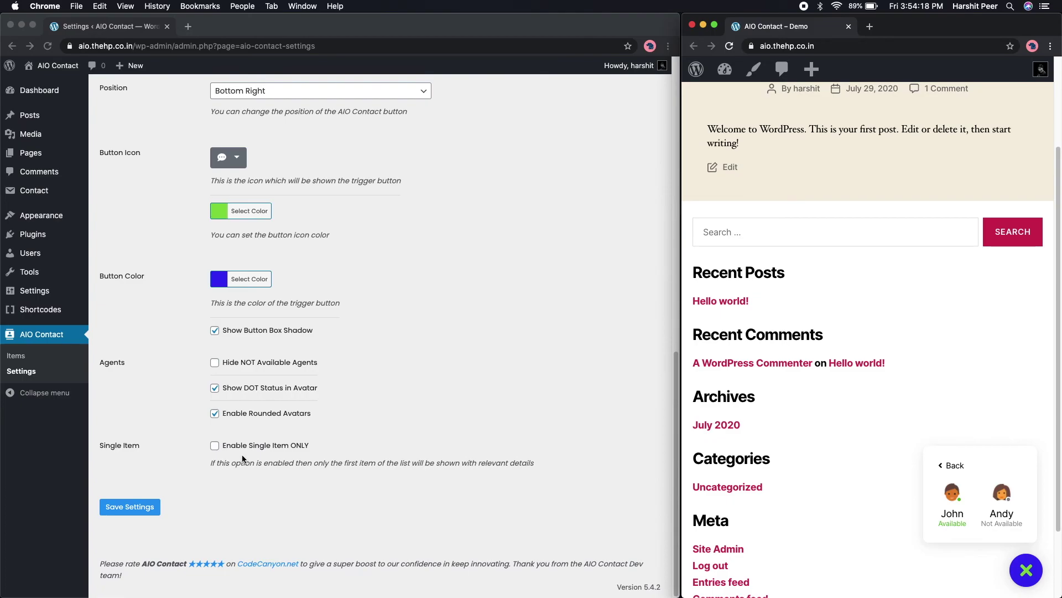
pyautogui.scroll(5, 243, 459)
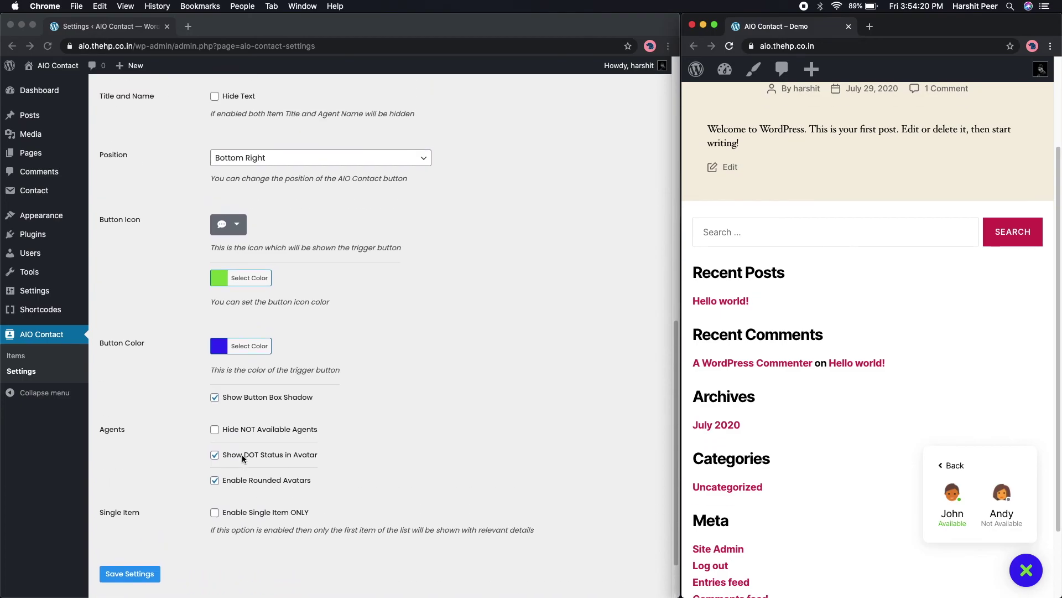
pyautogui.scroll(8, 242, 456)
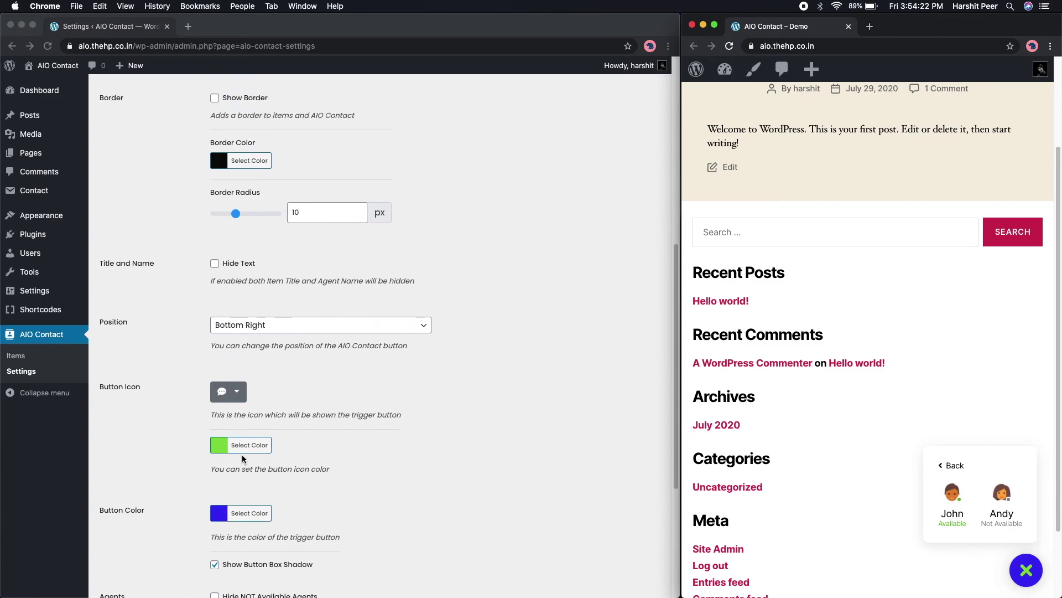
pyautogui.scroll(11, 242, 458)
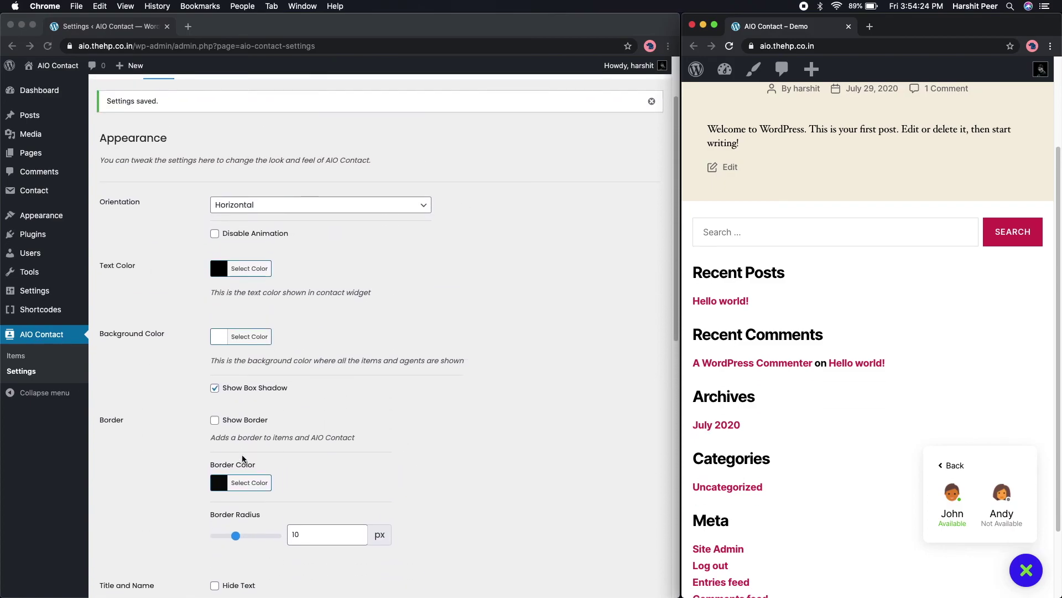